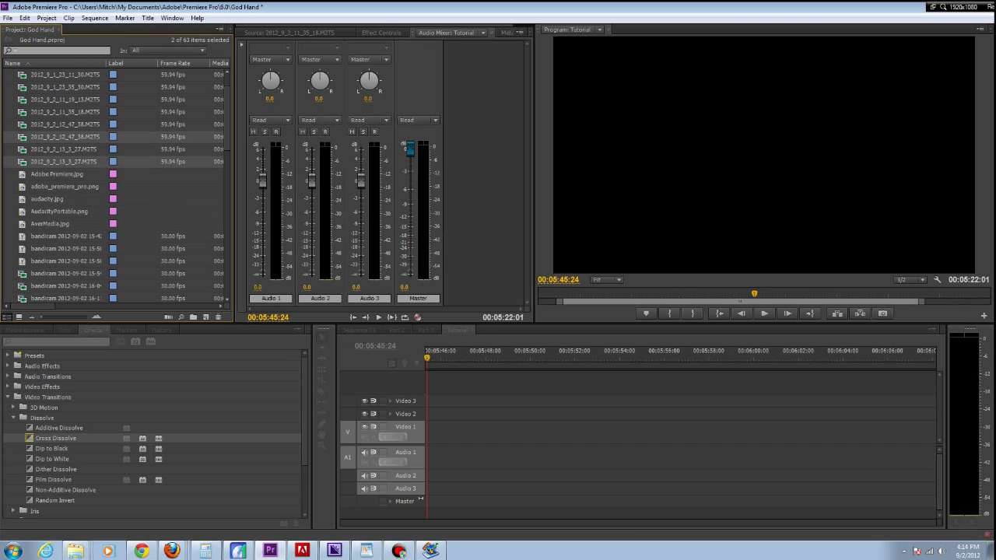
pyautogui.click(80, 137)
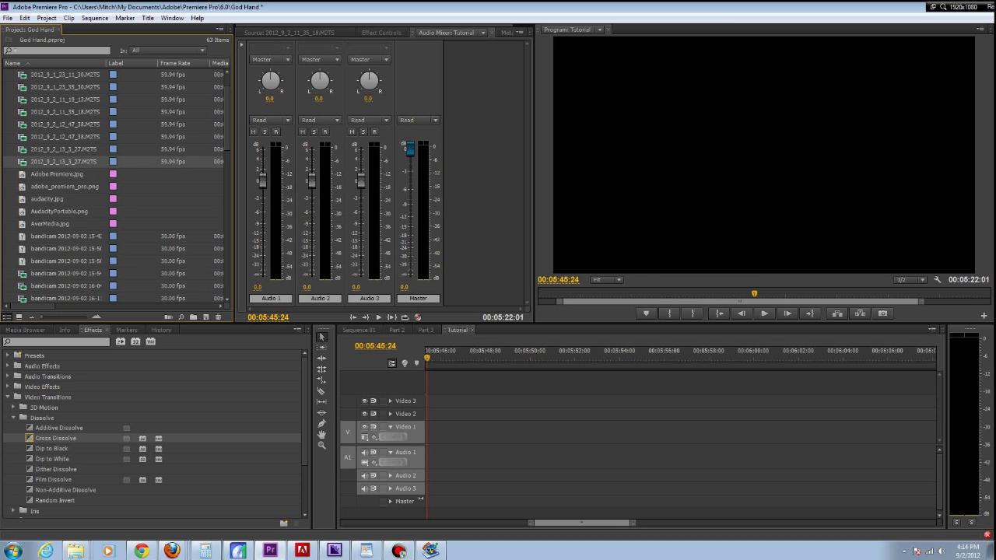
pyautogui.moveTo(81, 137); pyautogui.dragTo(455, 433)
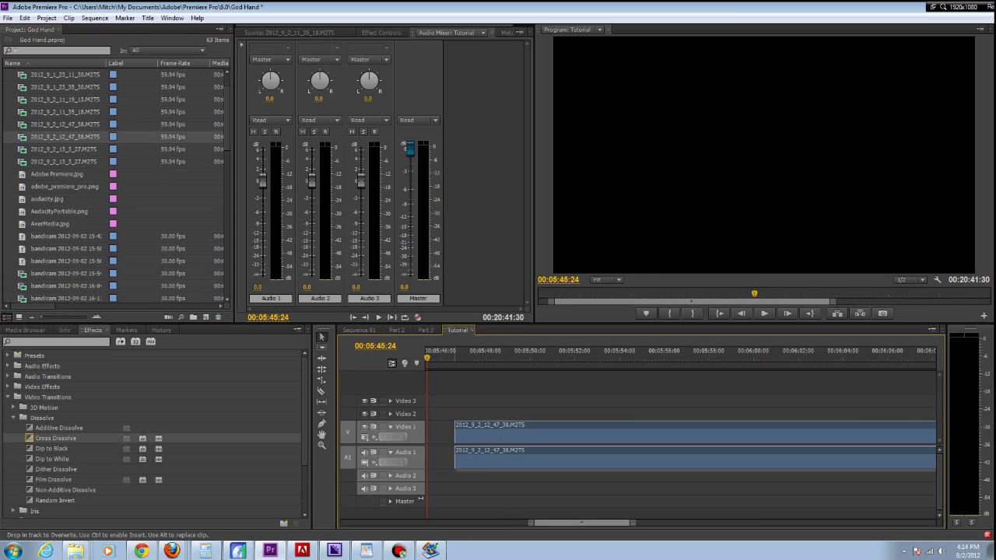
pyautogui.hotkey('ctrl', 'z')
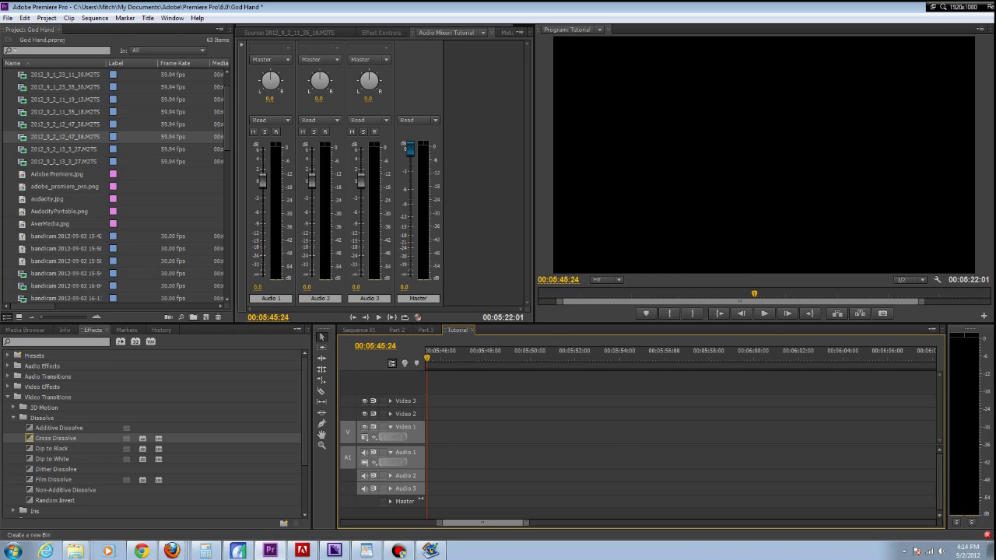
# - Create a new sequence named Part 4 with the default DV - NTSC Standard 48kHz preset
pyautogui.click(206, 317)
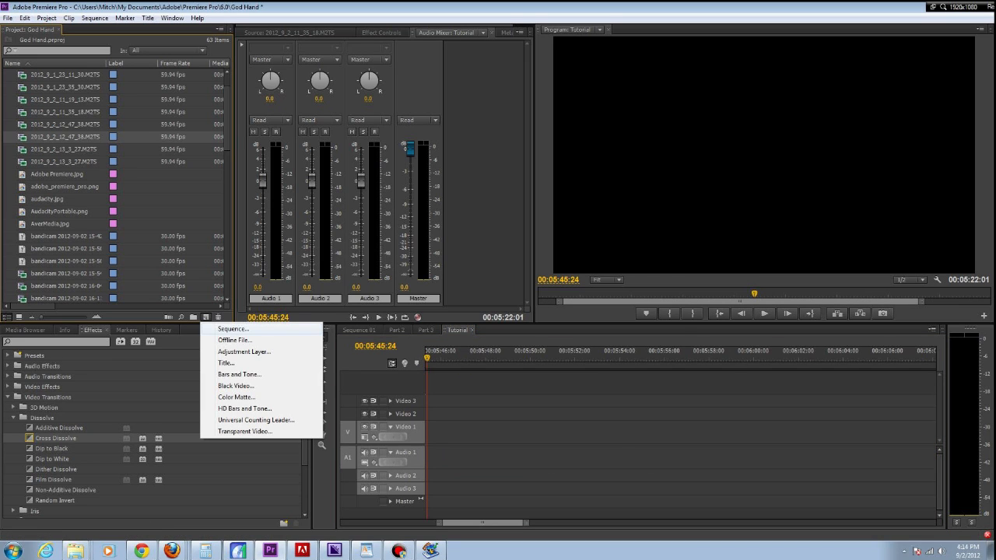
pyautogui.click(234, 329)
pyautogui.write('G')
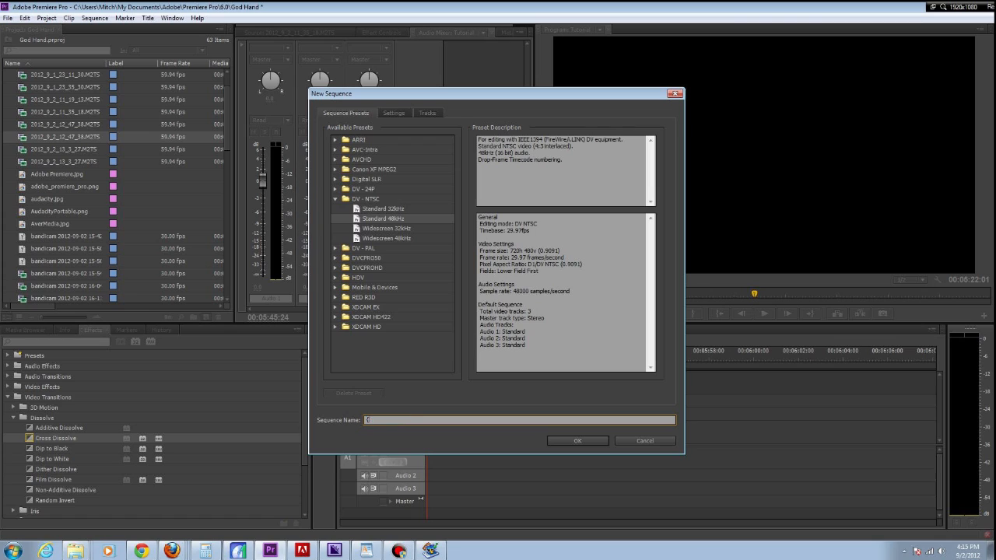
pyautogui.write('art 4')
pyautogui.press('Return')
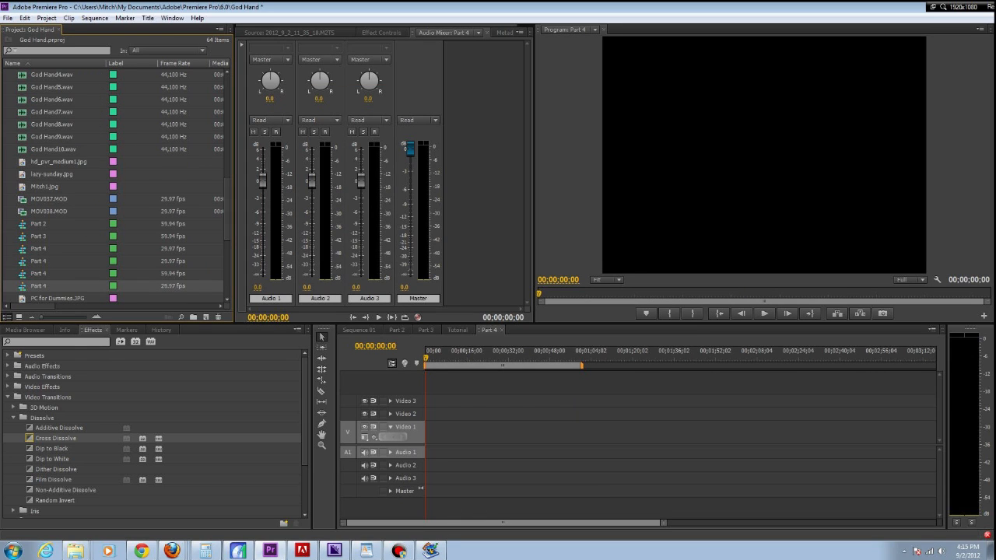
# - Place the first 2012_9_2_12_47_38.M2TS clip at the start of Video 1 in Part 4, changing the sequence settings to match it
pyautogui.scroll(4, 116, 187)
pyautogui.scroll(-5, 117, 187)
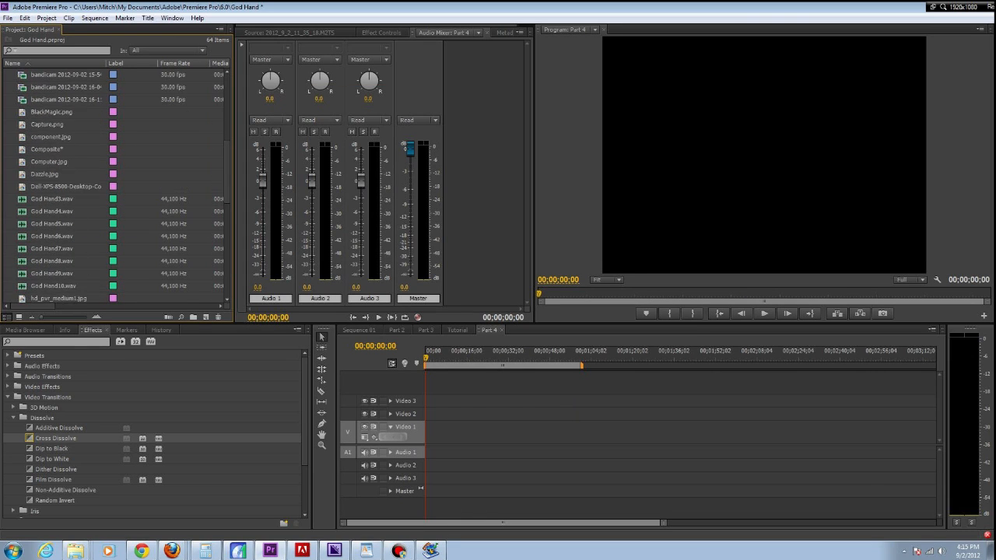
pyautogui.scroll(-3, 117, 187)
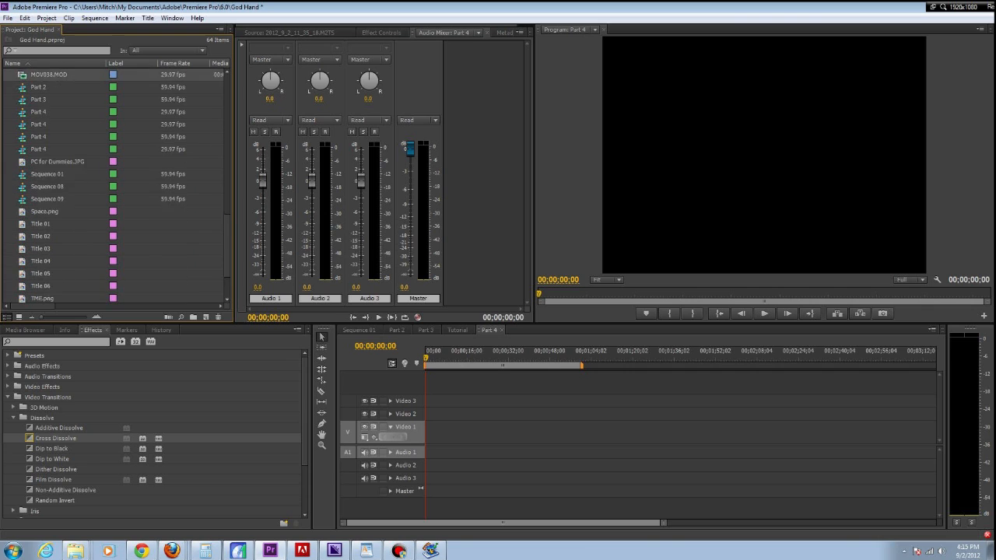
pyautogui.scroll(9, 117, 187)
pyautogui.scroll(6, 117, 187)
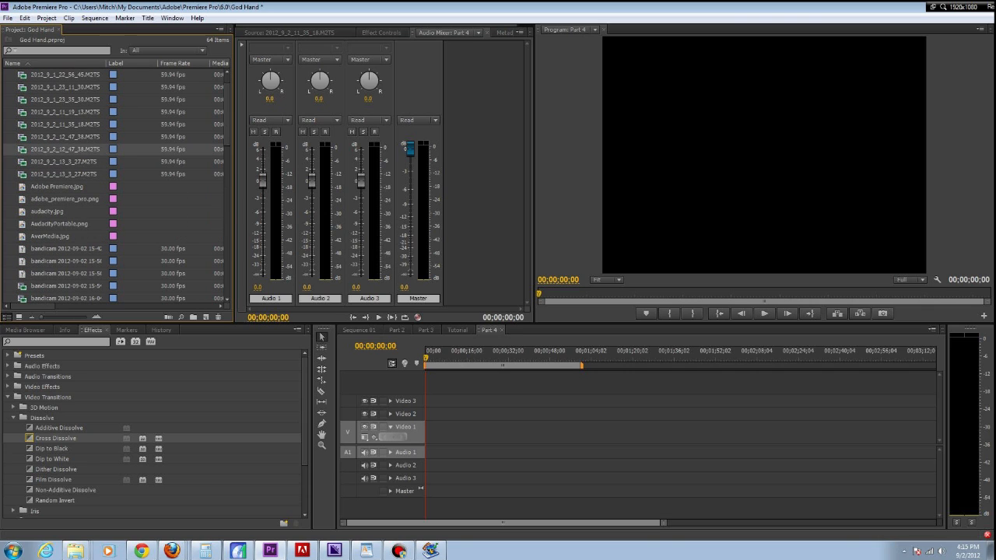
pyautogui.moveTo(62, 136); pyautogui.dragTo(467, 433)
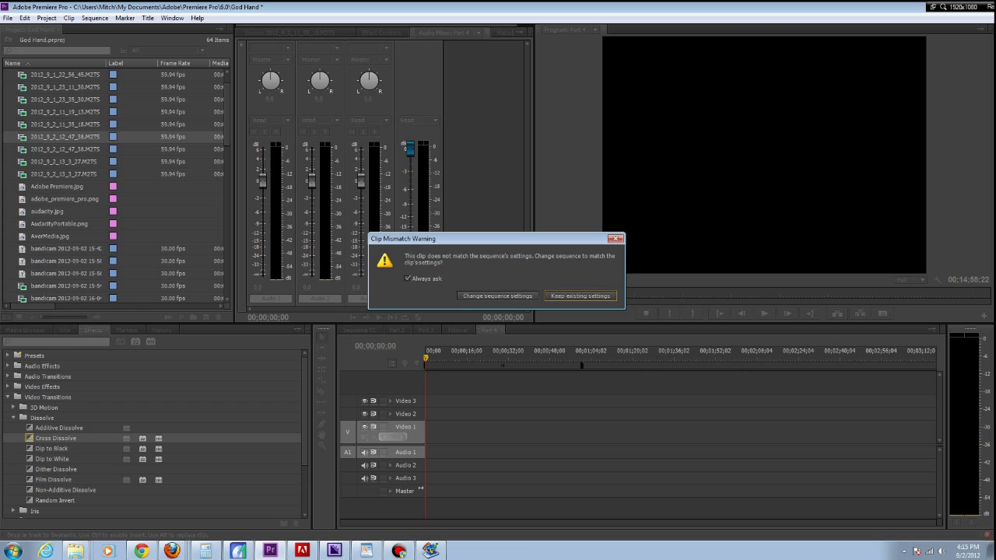
pyautogui.click(498, 296)
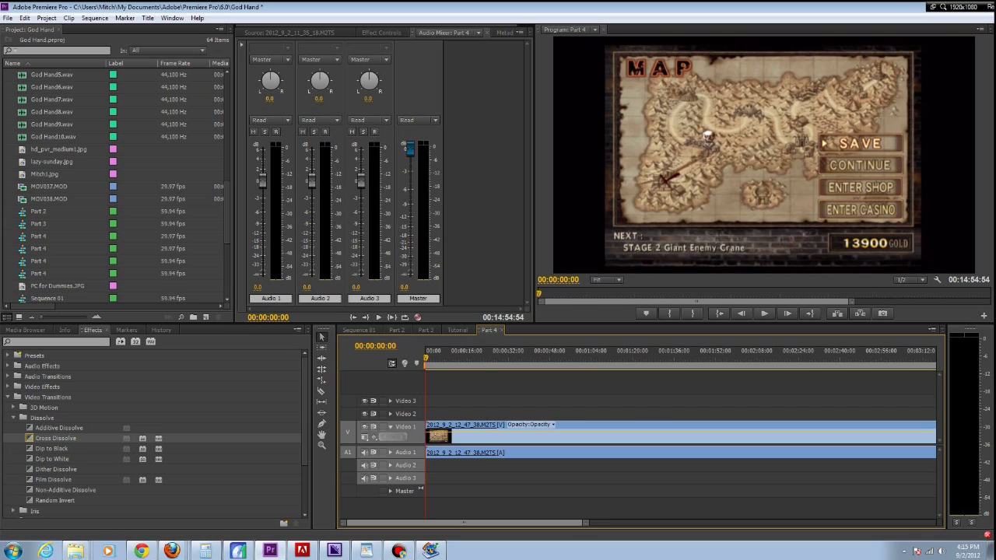
# - Import the God Hand9 and God Hand10 audio files from the God Hand folder inside Video Walkthrough on the Desktop
pyautogui.hotkey('ctrl', 'i')
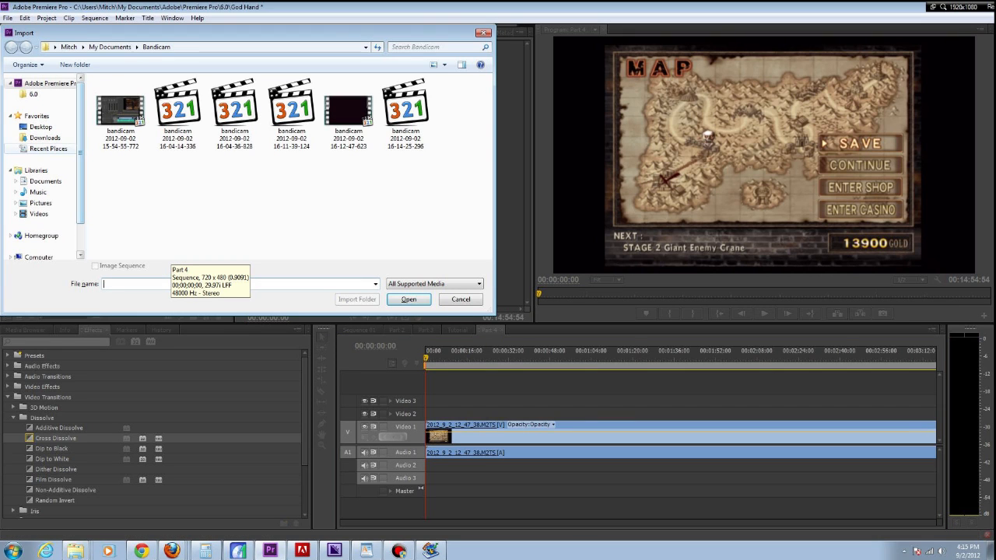
pyautogui.click(41, 127)
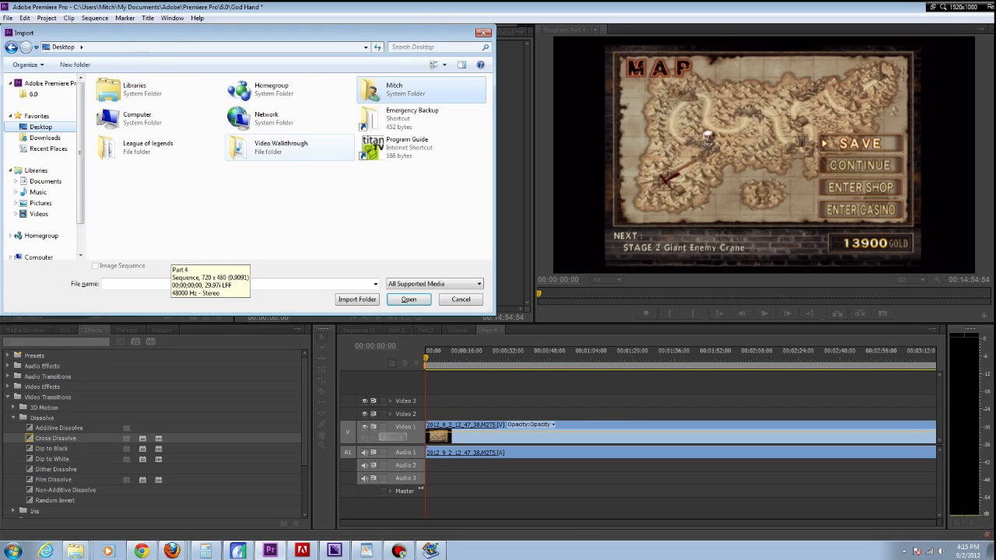
pyautogui.doubleClick(269, 146)
pyautogui.doubleClick(120, 105)
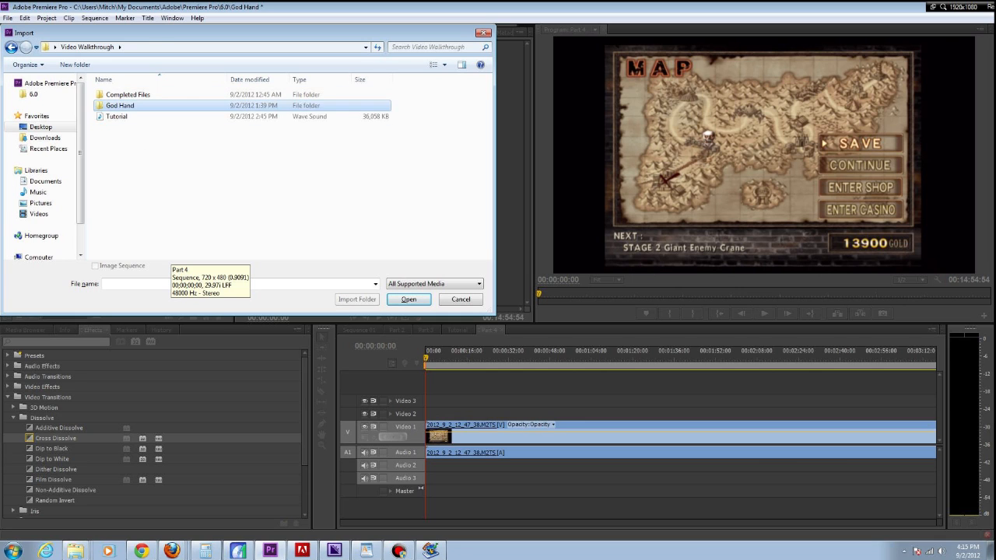
pyautogui.click(122, 159)
pyautogui.keyDown('ctrl'); pyautogui.click(123, 171); pyautogui.keyUp('ctrl')
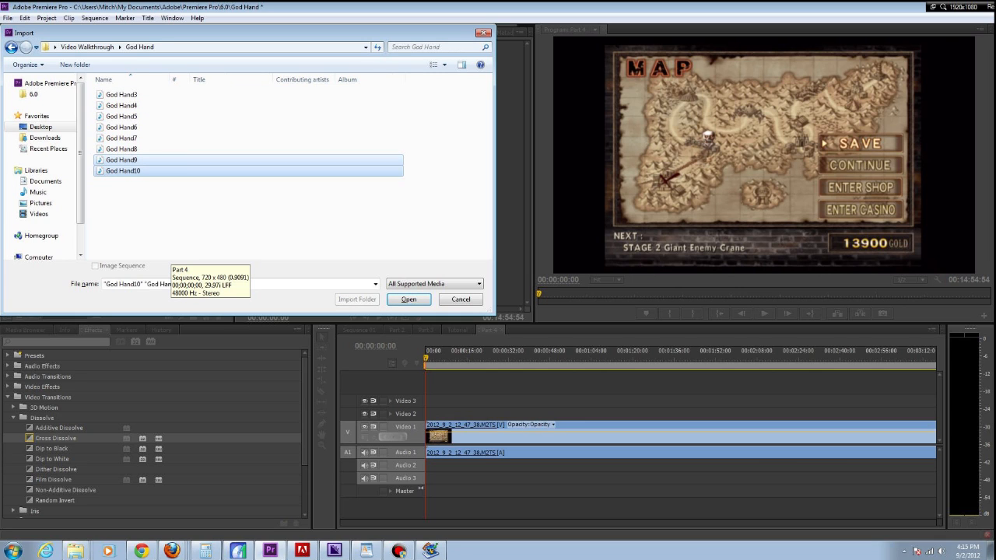
pyautogui.press('Return')
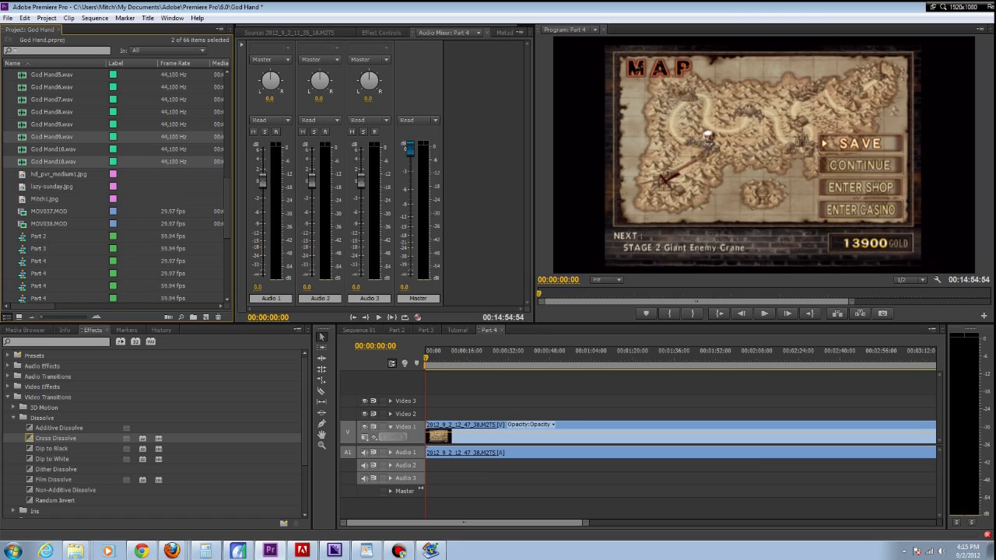
# - Place God Hand9.wav at the start of Audio 2 and enlarge that track to show its waveform in detail
pyautogui.moveTo(52, 137); pyautogui.dragTo(429, 466)
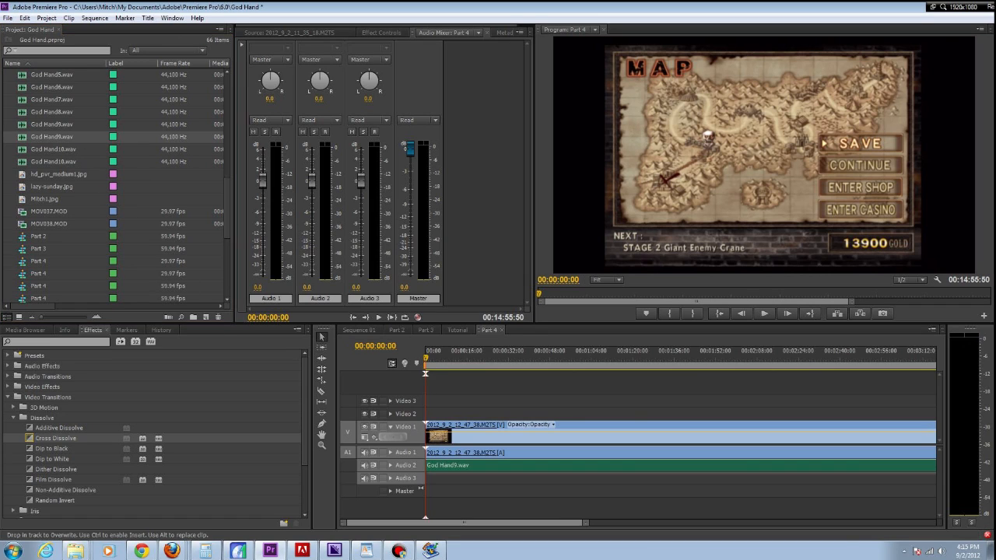
pyautogui.click(391, 466)
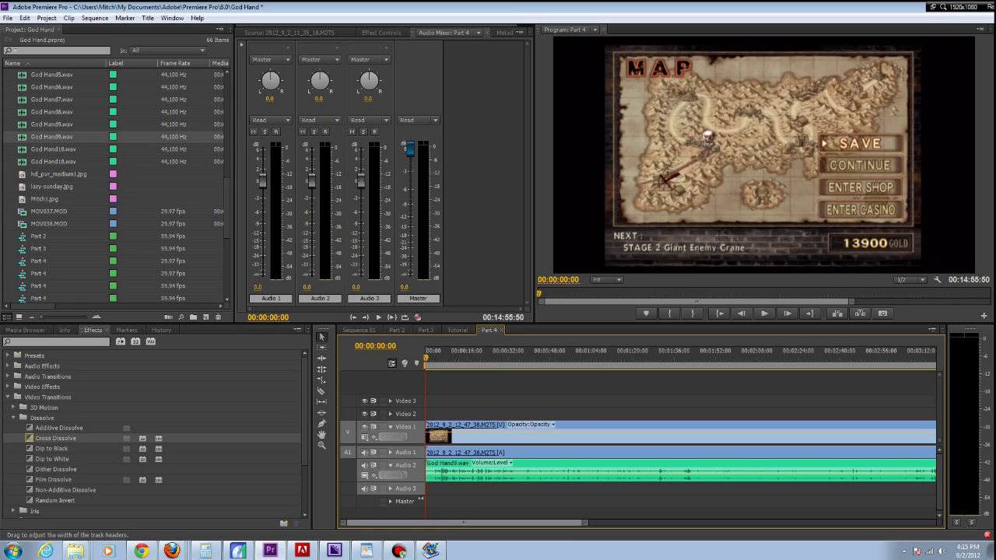
pyautogui.moveTo(389, 483); pyautogui.dragTo(389, 504)
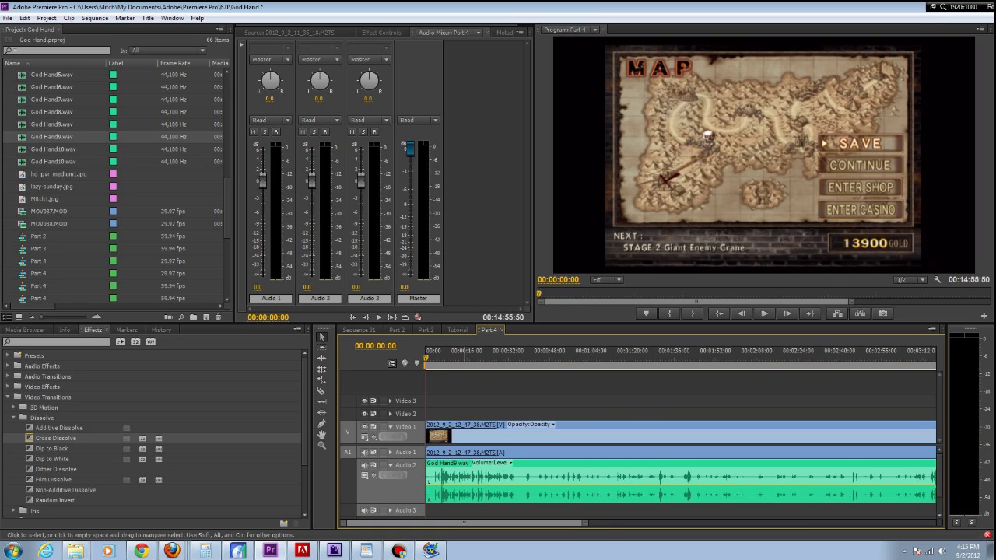
pyautogui.scroll(10, 441, 481)
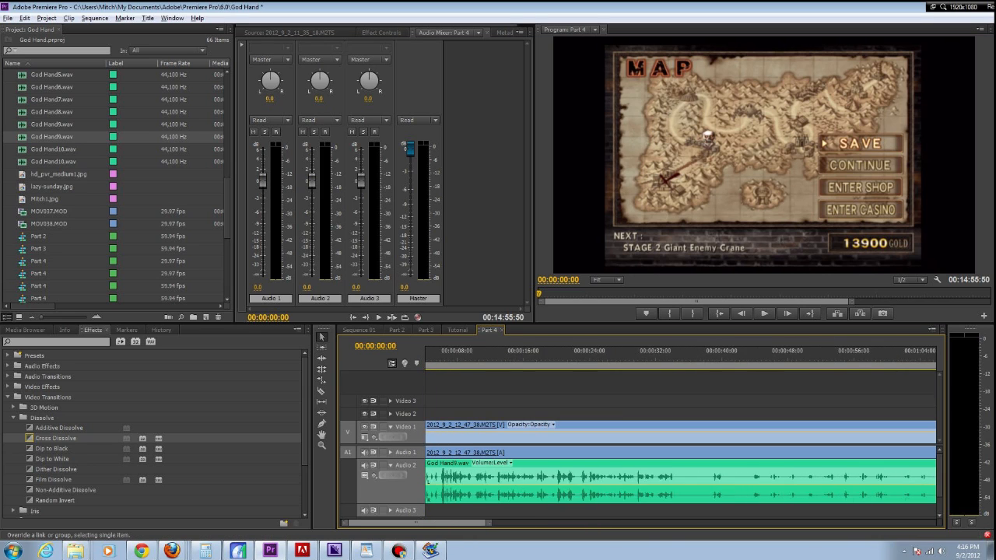
pyautogui.moveTo(389, 523); pyautogui.dragTo(380, 523)
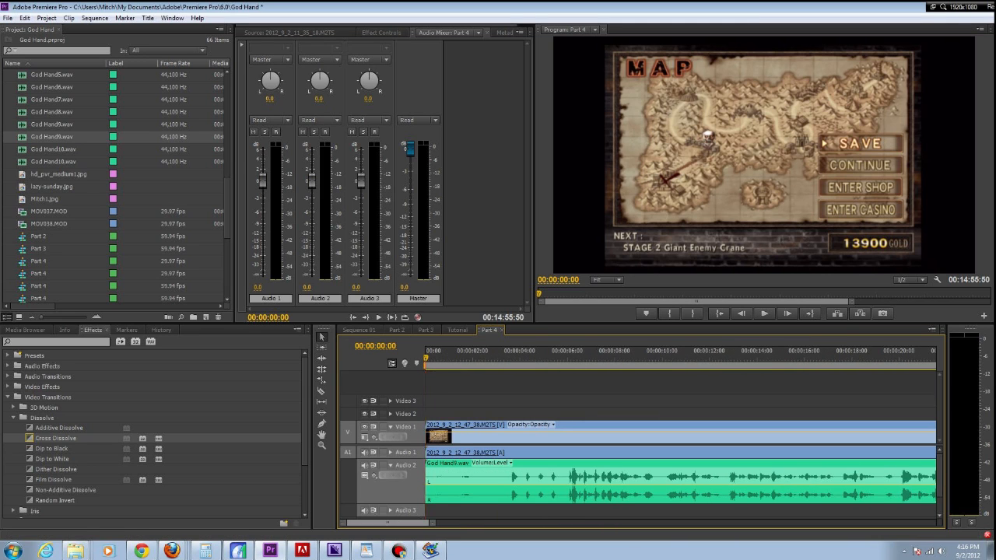
# - Cut God Hand9.wav on Audio 2 at 00:00:03:38, delete the part before the cut and close the gap
pyautogui.press('space')
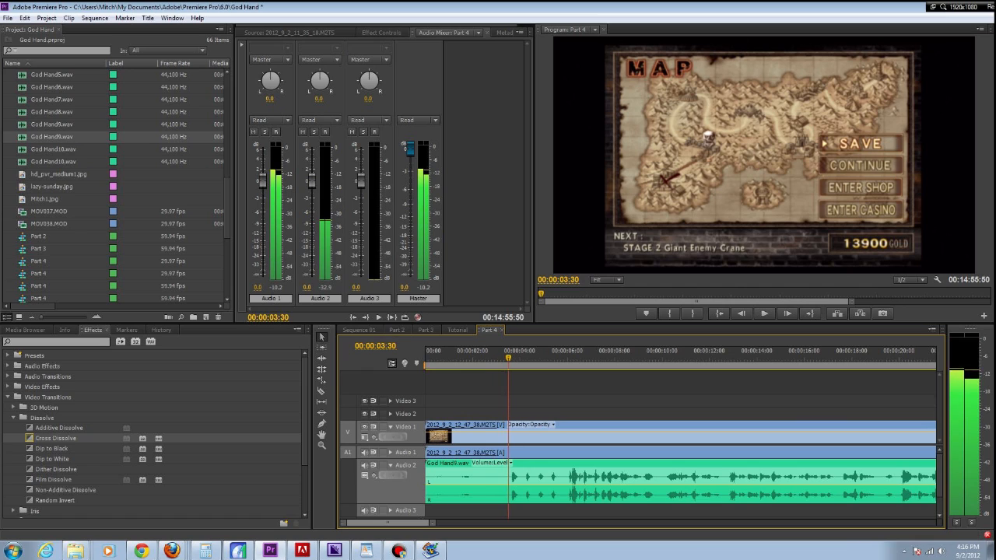
pyautogui.press('space')
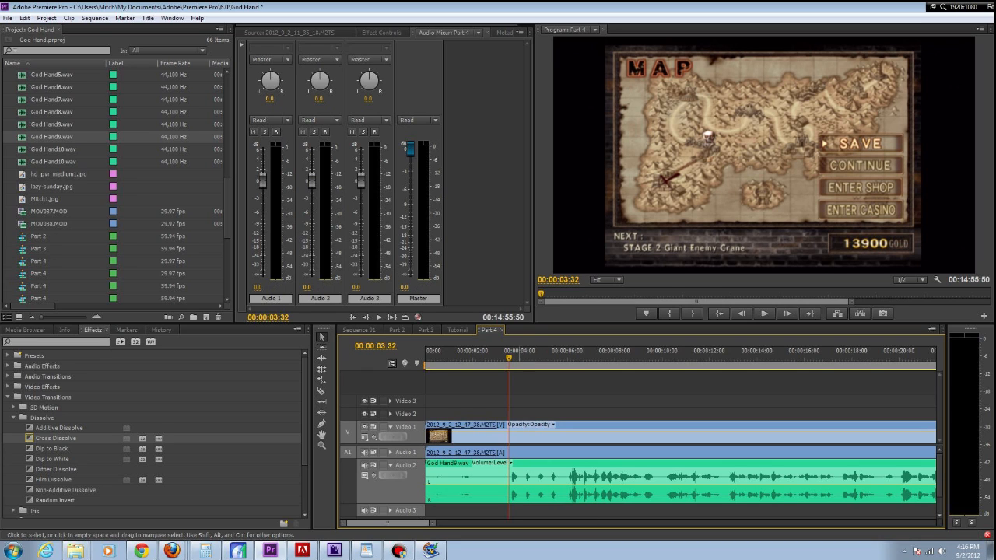
pyautogui.press('space')
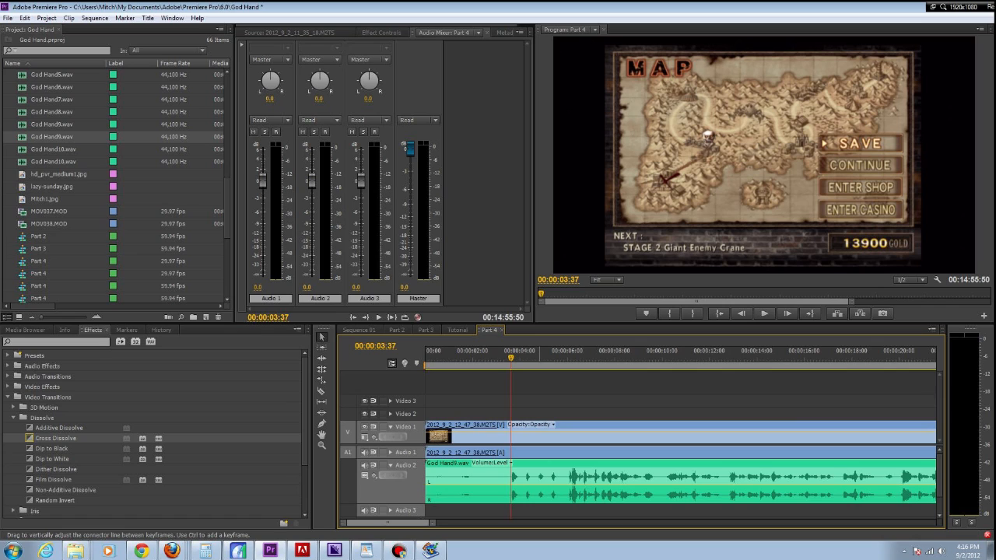
pyautogui.press('Right')
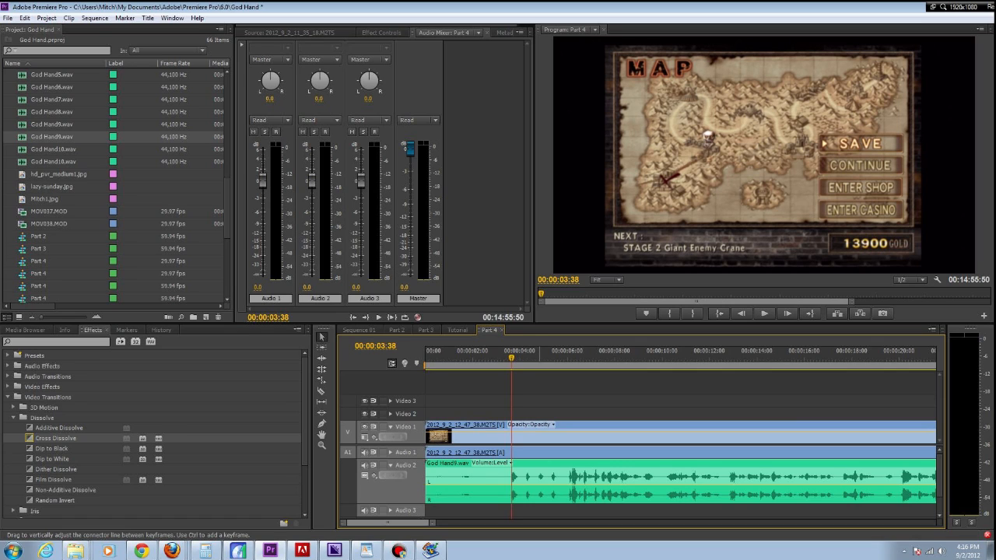
pyautogui.press('Left')
pyautogui.press('Left')
pyautogui.press('Right')
pyautogui.press('Left')
pyautogui.press('Right')
pyautogui.press('Left')
pyautogui.press('Right')
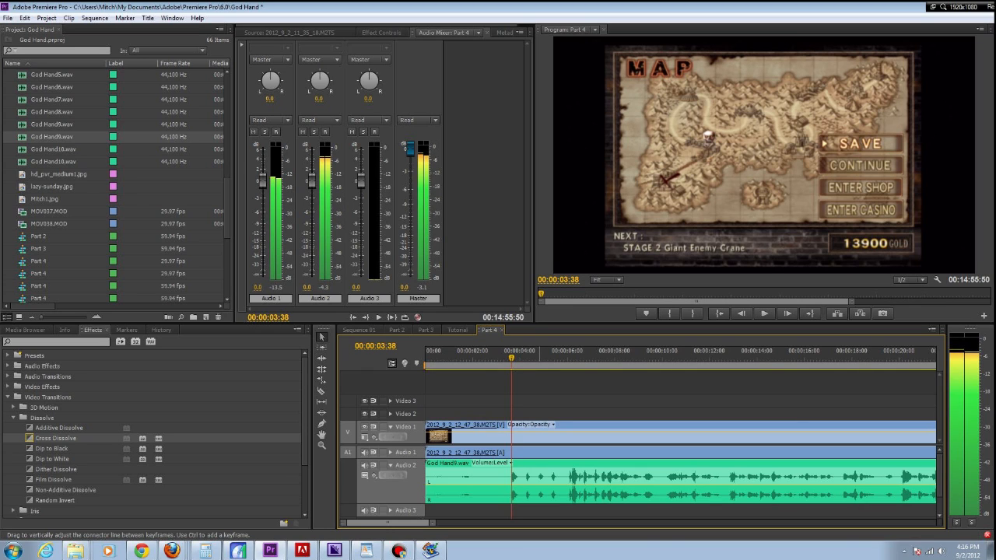
pyautogui.press('c')
pyautogui.click(511, 477)
pyautogui.press('v')
pyautogui.click(489, 477)
pyautogui.press('Delete')
pyautogui.click(484, 478)
pyautogui.press('Delete')
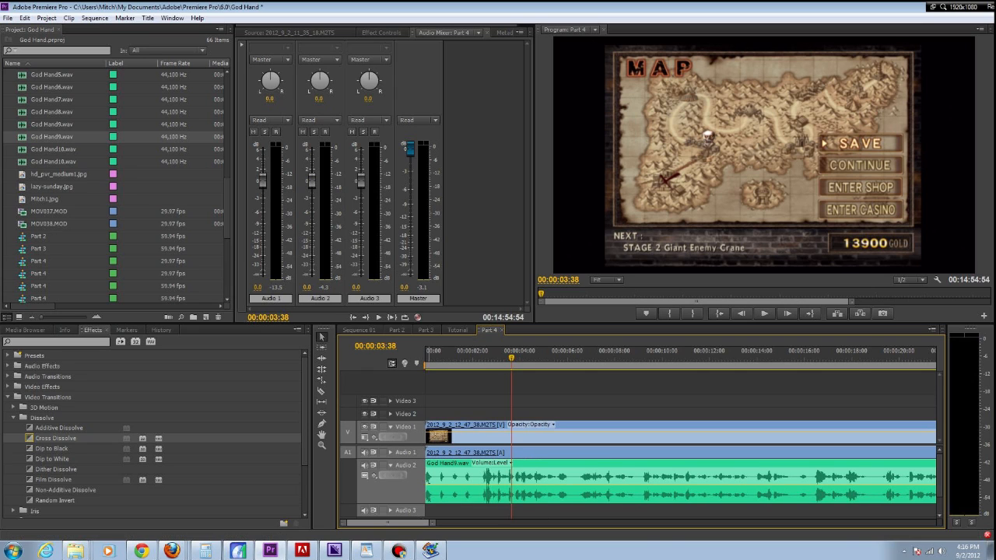
# - Cut off the opening of the gameplay clip on Video 1 and Audio 1, close the gap and return the playhead to the start
pyautogui.click(391, 453)
pyautogui.click(390, 452)
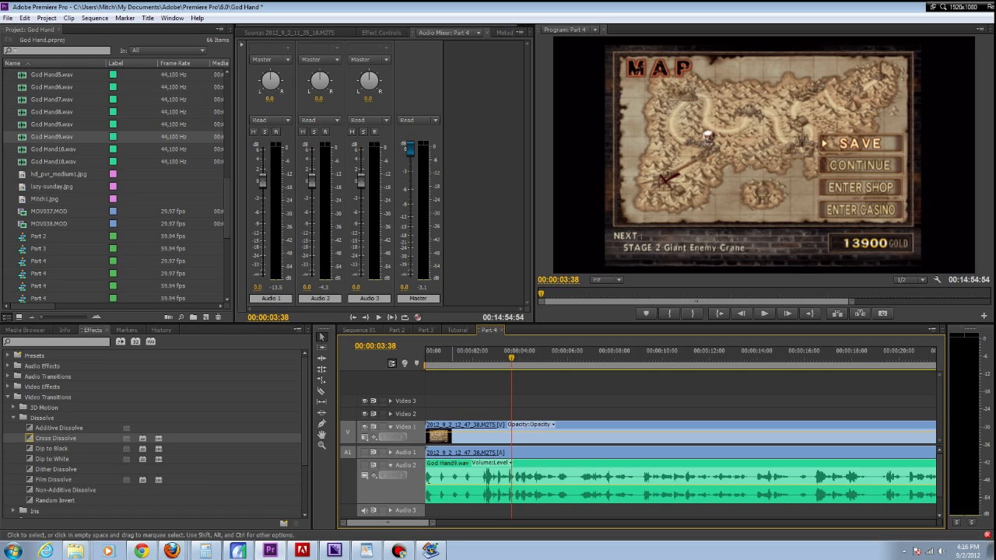
pyautogui.moveTo(511, 358); pyautogui.dragTo(588, 358)
pyautogui.press('c')
pyautogui.click(588, 433)
pyautogui.press('v')
pyautogui.click(561, 435)
pyautogui.press('Delete')
pyautogui.click(560, 435)
pyautogui.press('Delete')
pyautogui.click(537, 358)
pyautogui.press('Home')
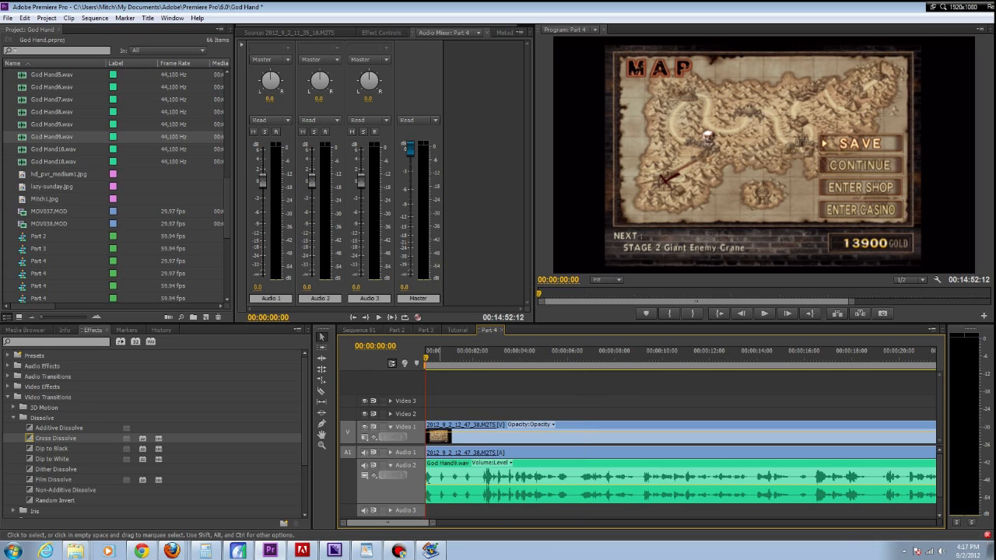
# - Cut the gameplay clip and God Hand9.wav at about 00:00:02:20, remove both openings without leaving gaps, and return the playhead to the start
pyautogui.press('space')
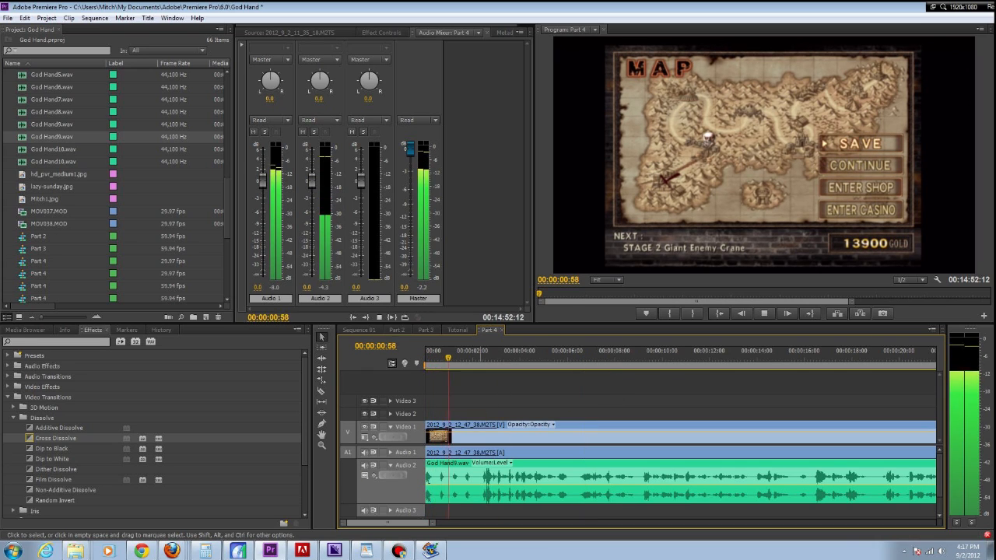
pyautogui.press('space')
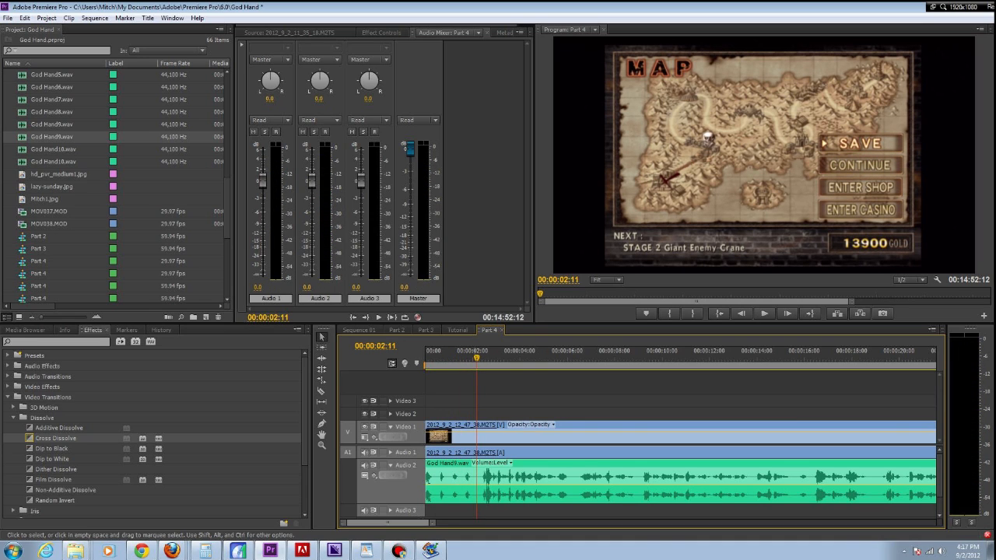
pyautogui.moveTo(477, 358); pyautogui.dragTo(480, 358)
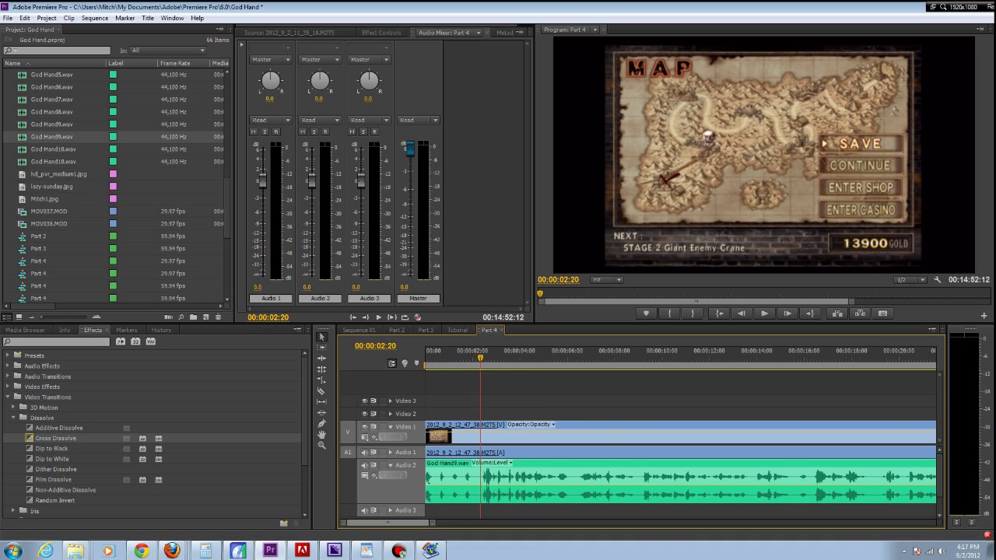
pyautogui.press('space')
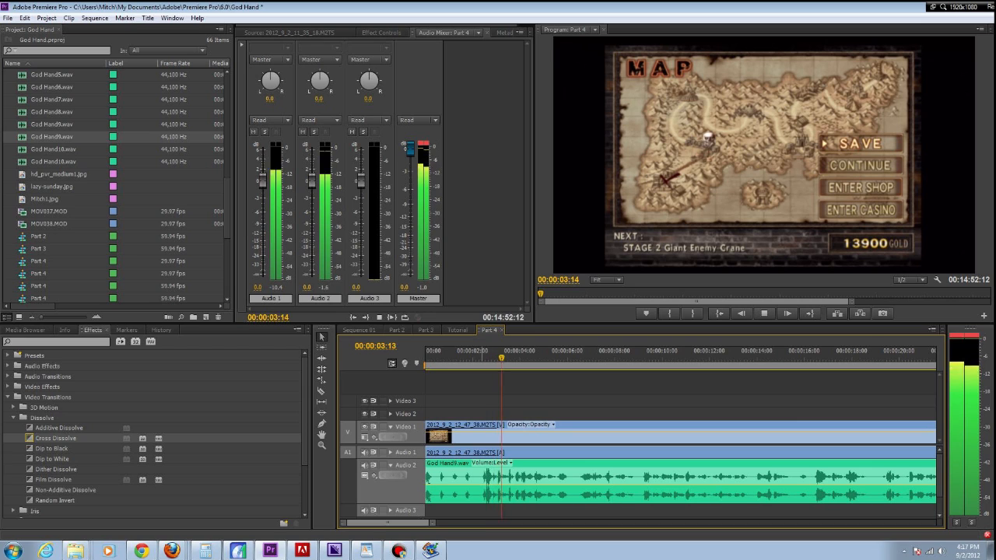
pyautogui.press('space')
pyautogui.click(483, 358)
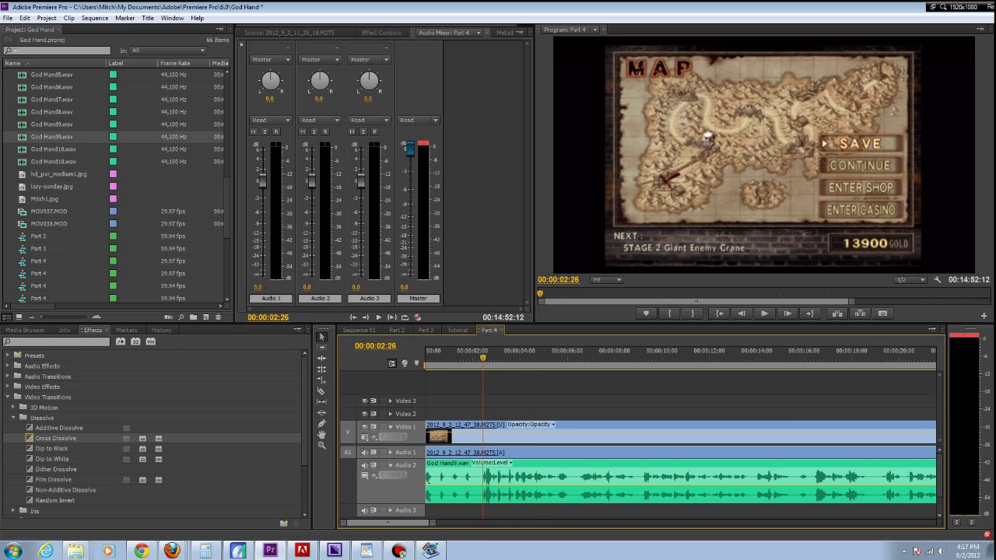
pyautogui.moveTo(483, 358); pyautogui.dragTo(480, 358)
pyautogui.press('c')
pyautogui.click(480, 476)
pyautogui.click(480, 434)
pyautogui.press('v')
pyautogui.click(470, 434)
pyautogui.press('Delete')
pyautogui.click(471, 476)
pyautogui.press('Delete')
pyautogui.click(471, 477)
pyautogui.press('Delete')
pyautogui.moveTo(480, 358); pyautogui.dragTo(426, 358)
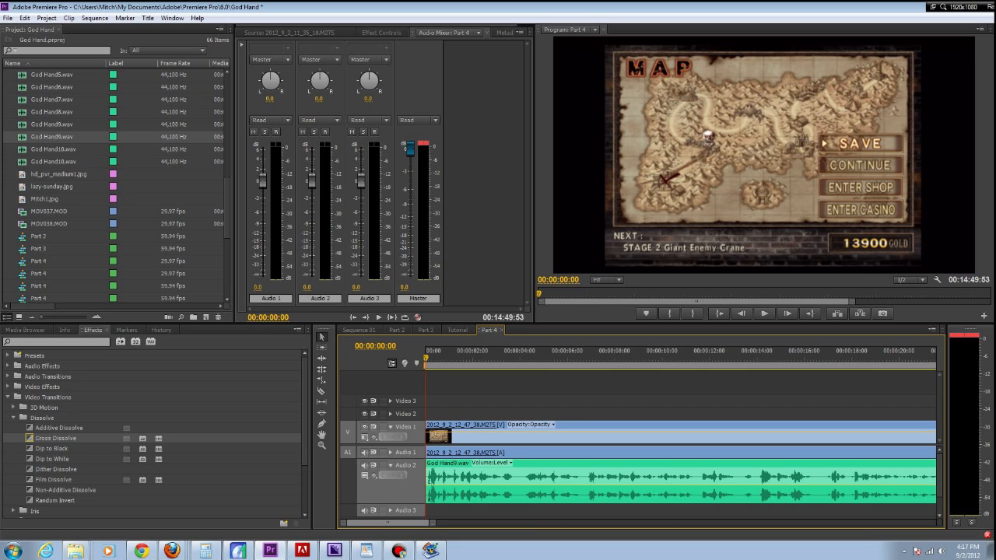
# - Set the Audio 1 track level to -12 dB and the Audio 2 track level to 2 dB in the mixer
pyautogui.click(257, 288)
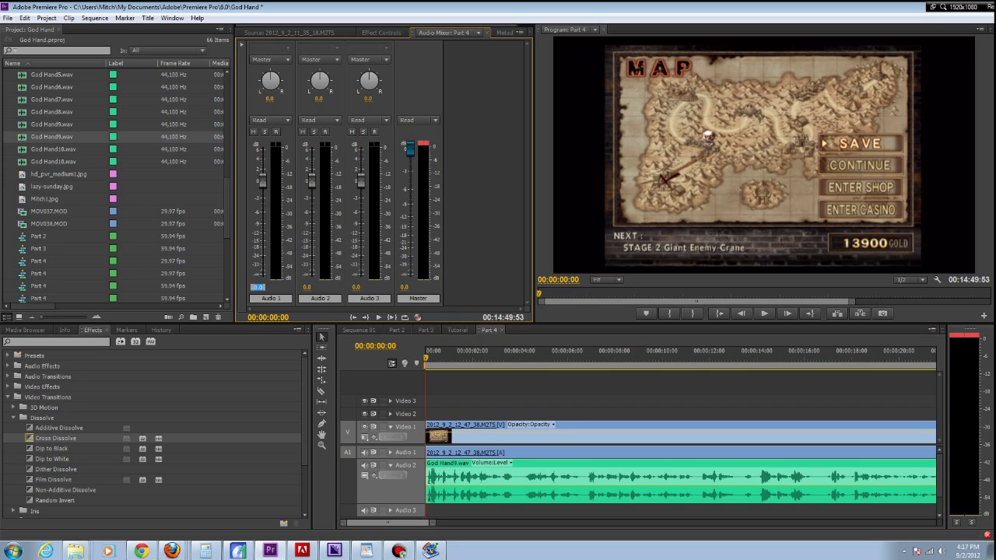
pyautogui.write('-12')
pyautogui.press('Return')
pyautogui.click(307, 288)
pyautogui.write('2')
pyautogui.press('Return')
# - Set the Master level to -3 dB and play the start of the sequence to check the mix
pyautogui.click(405, 288)
pyautogui.write('-')
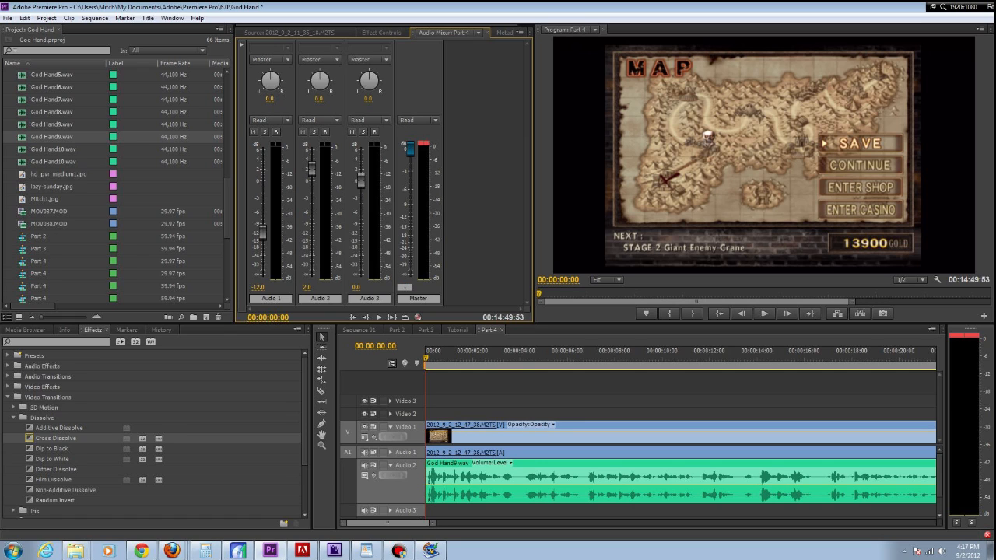
pyautogui.press('Return')
pyautogui.click(433, 380)
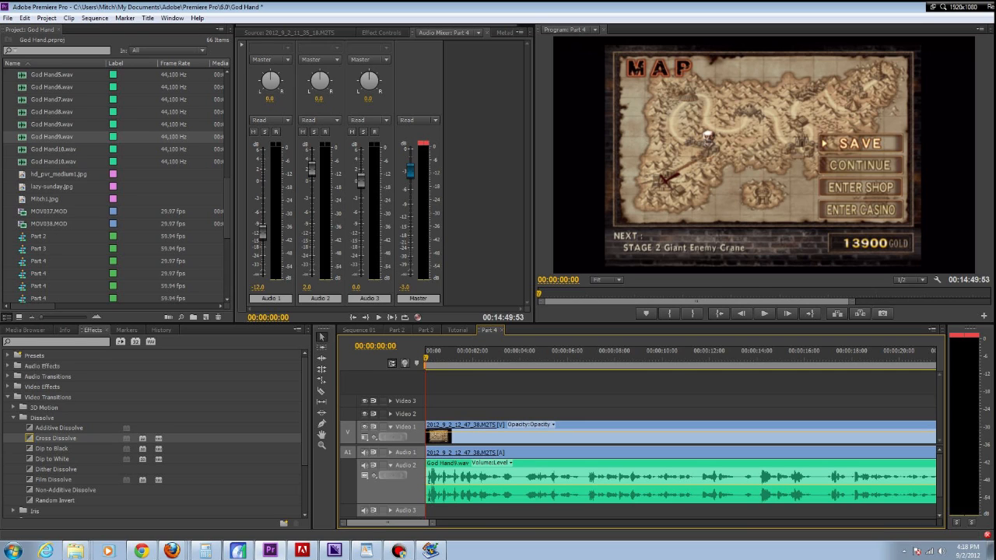
pyautogui.press('space')
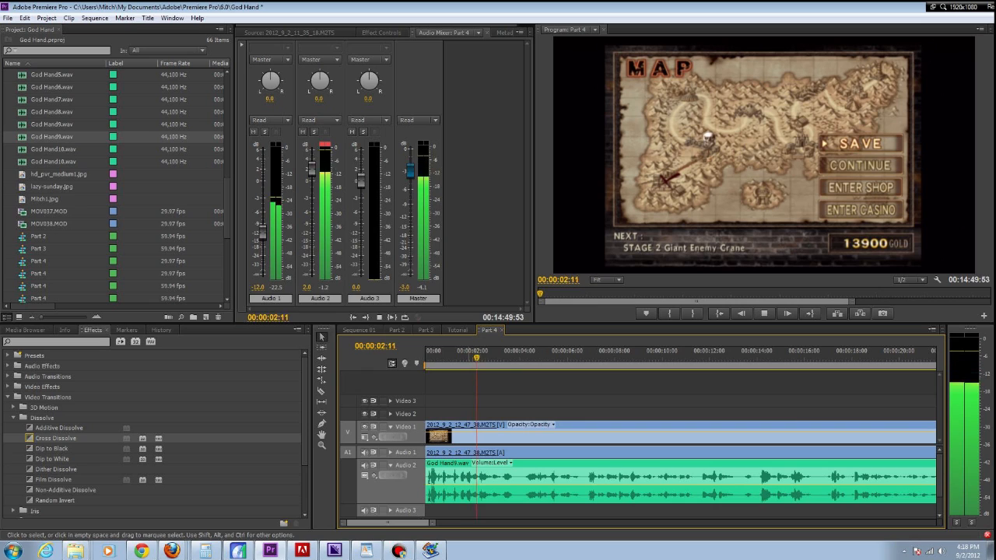
pyautogui.press('space')
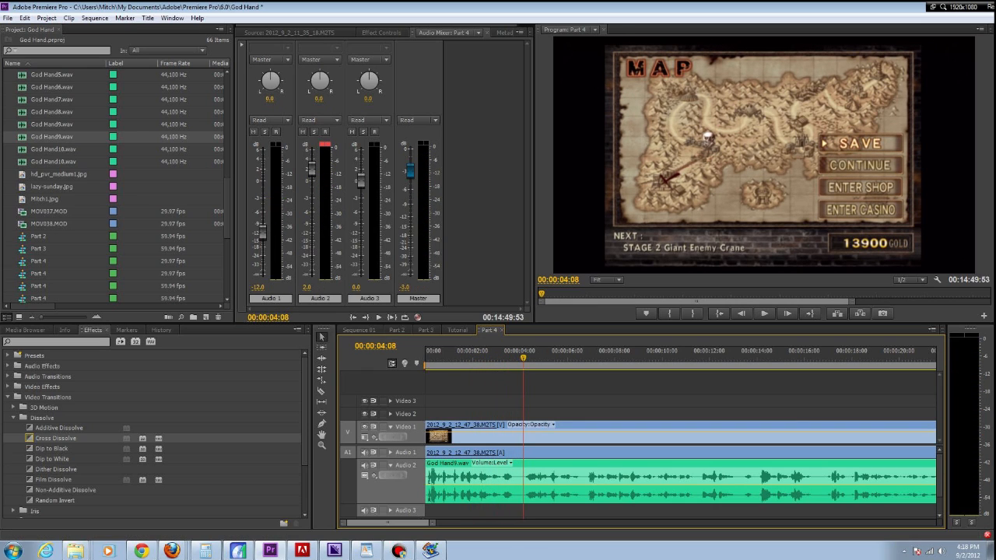
# - Set the Master level to -5 dB and play the sequence again from its start to check the mix
pyautogui.click(404, 287)
pyautogui.write('-5')
pyautogui.press('Return')
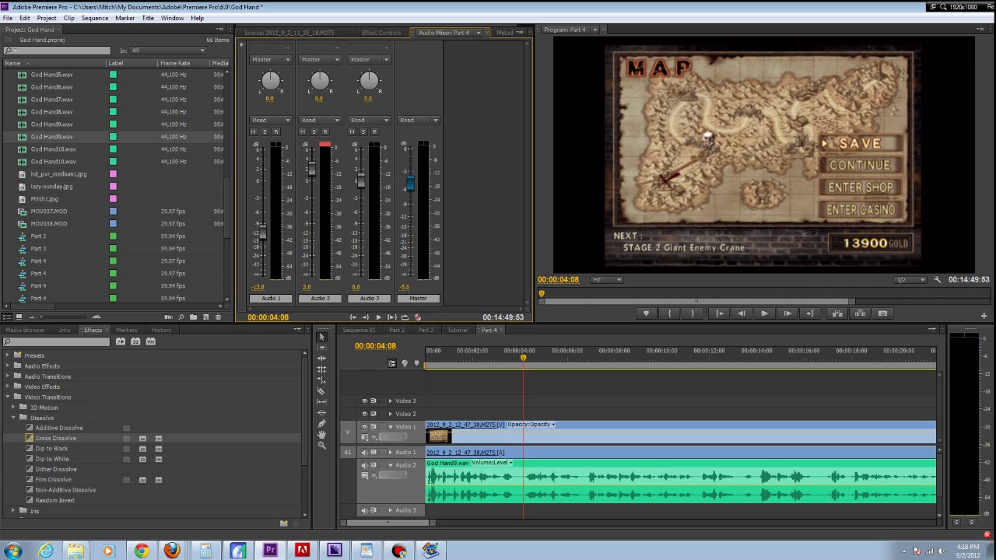
pyautogui.click(426, 357)
pyautogui.press('space')
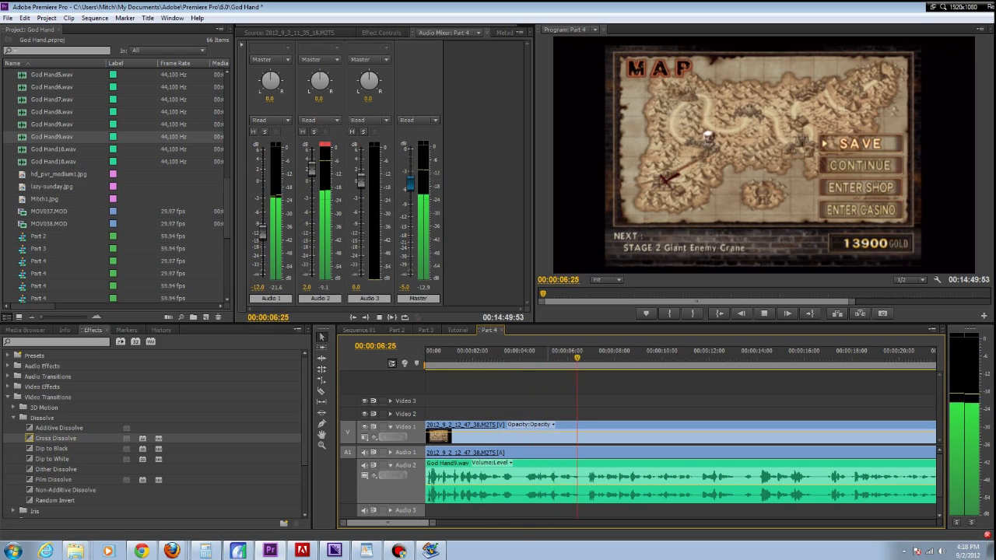
pyautogui.press('space')
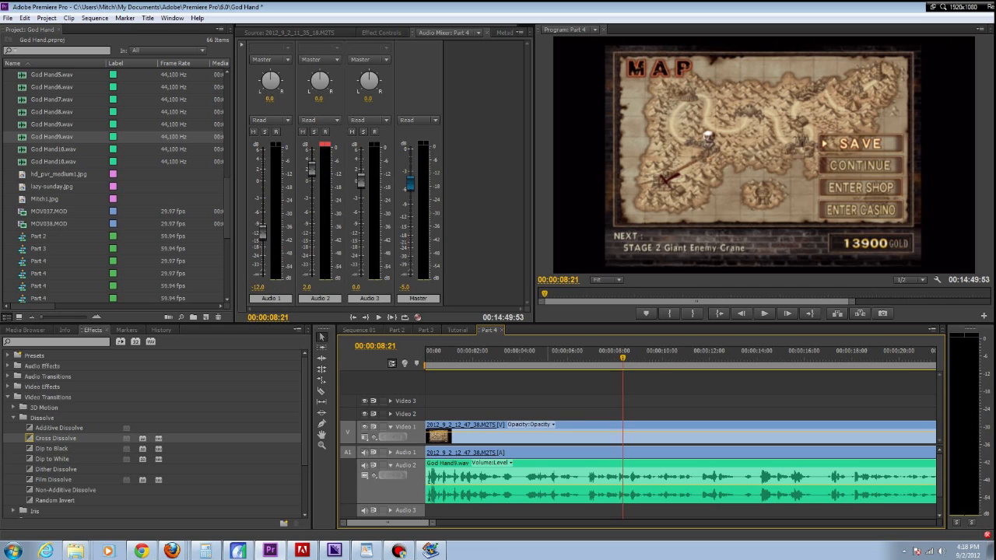
# - Play the end of the sequence and trim the ends of the gameplay clip and God Hand9.wav to 00:14:44:19
pyautogui.scroll(-5, 639, 436)
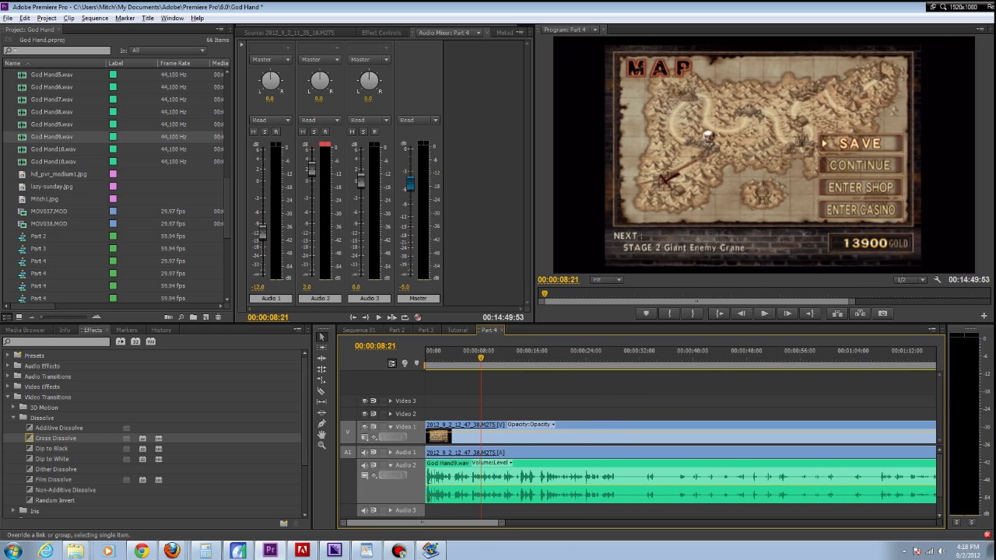
pyautogui.press('alt')
pyautogui.scroll(-2, 639, 436)
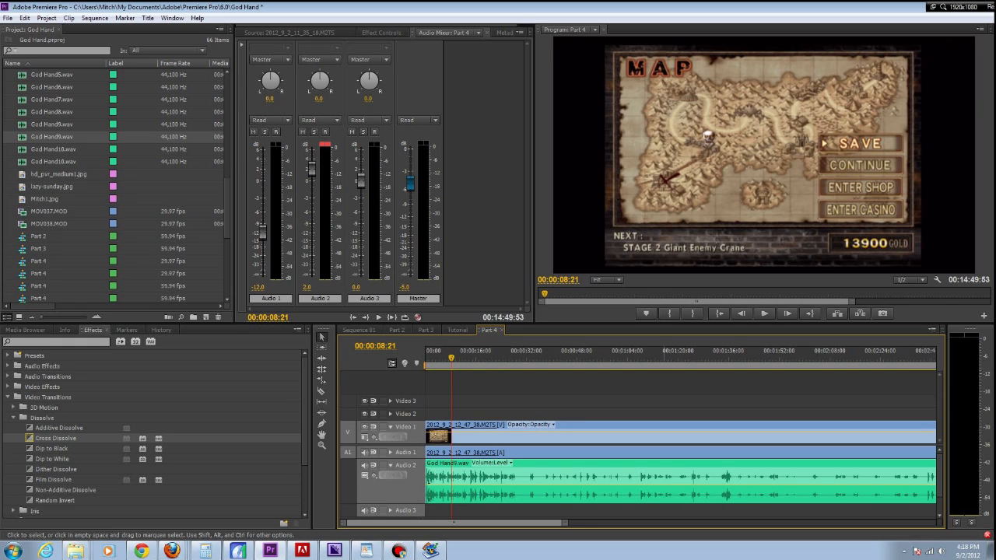
pyautogui.moveTo(451, 358); pyautogui.dragTo(654, 358)
pyautogui.scroll(-5, 724, 447)
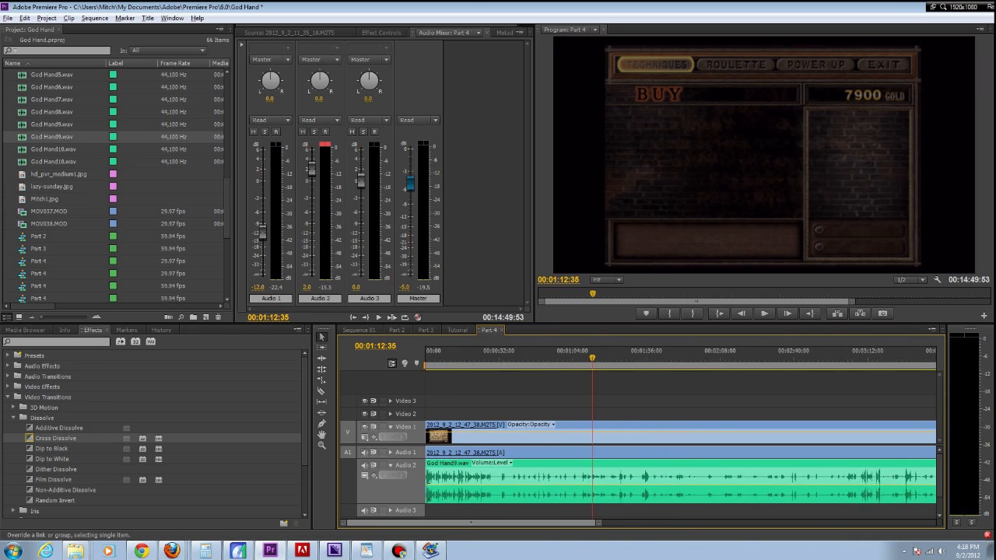
pyautogui.scroll(-8, 681, 460)
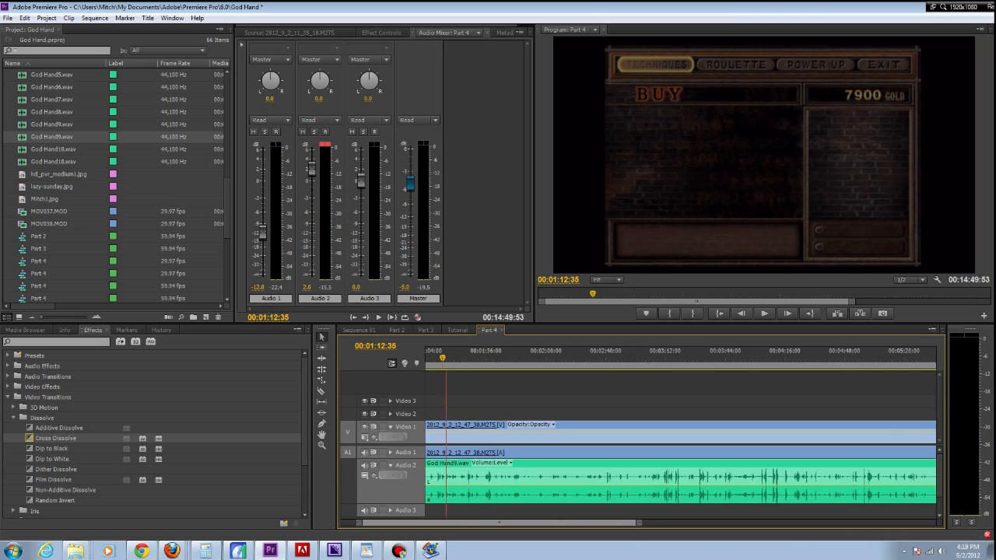
pyautogui.scroll(-8, 681, 467)
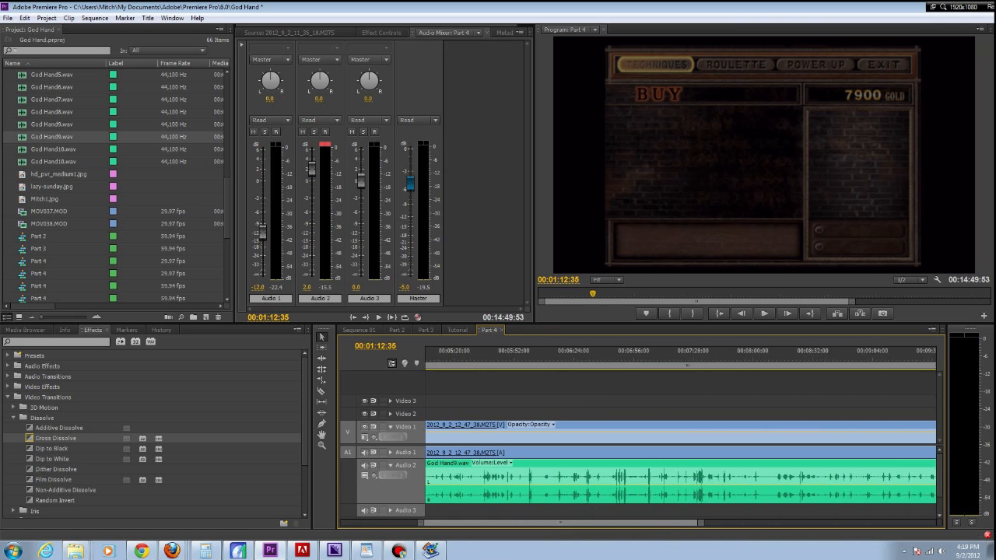
pyautogui.scroll(-8, 681, 467)
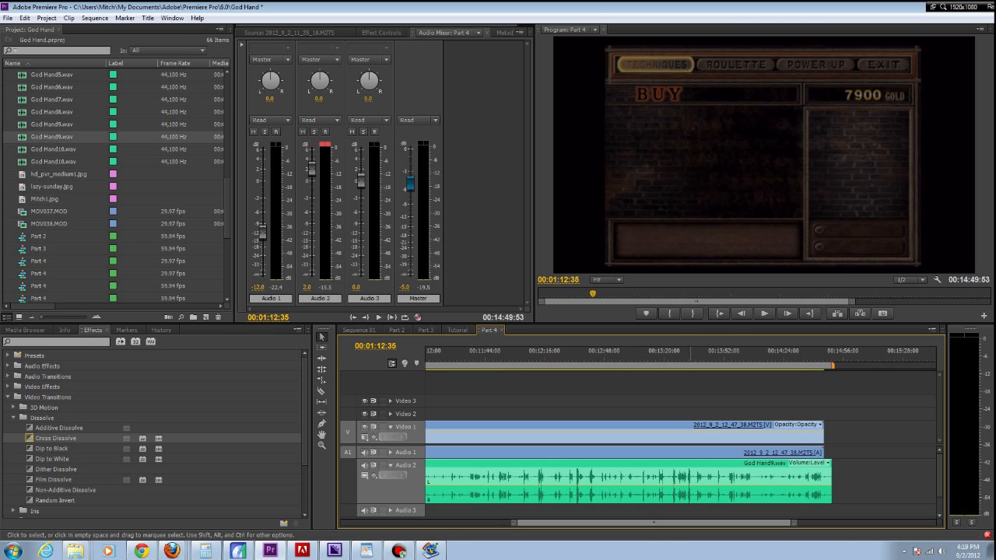
pyautogui.moveTo(701, 354); pyautogui.dragTo(814, 355)
pyautogui.press('space')
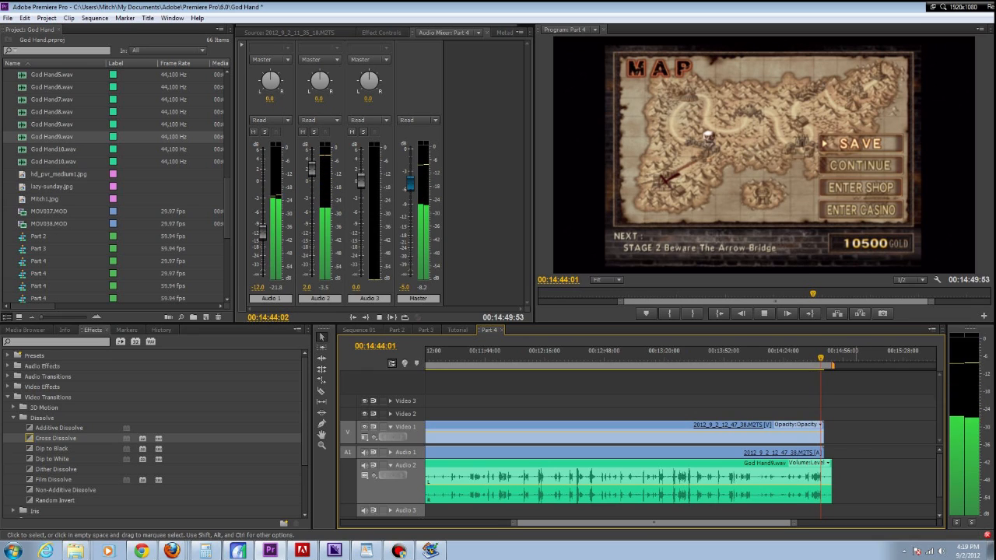
pyautogui.press('space')
pyautogui.moveTo(831, 482)
pyautogui.mouseDown()
pyautogui.moveTo(822, 482)
pyautogui.moveTo(822, 452)
pyautogui.moveTo(821, 481)
pyautogui.mouseUp()
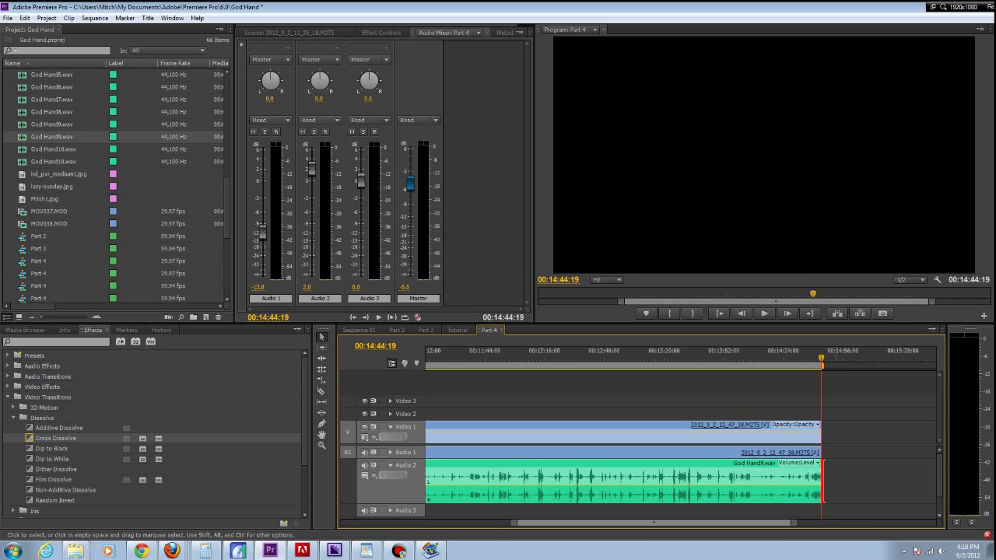
# - Open the export settings for the Part 4 sequence and end the output file name with "God Hand - PT. 7 - Giant Enemy Crane"
pyautogui.scroll(-5, 836, 481)
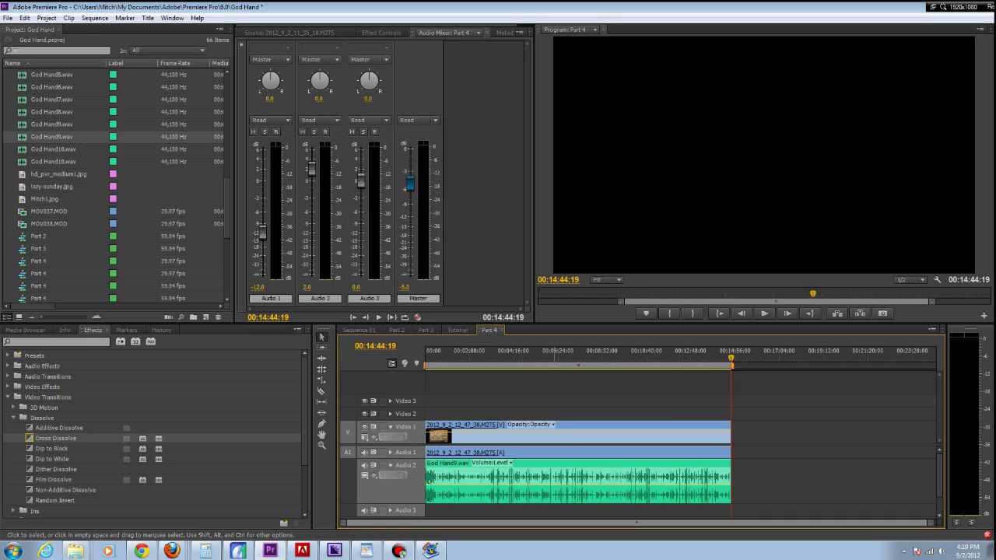
pyautogui.hotkey('ctrl', 'm')
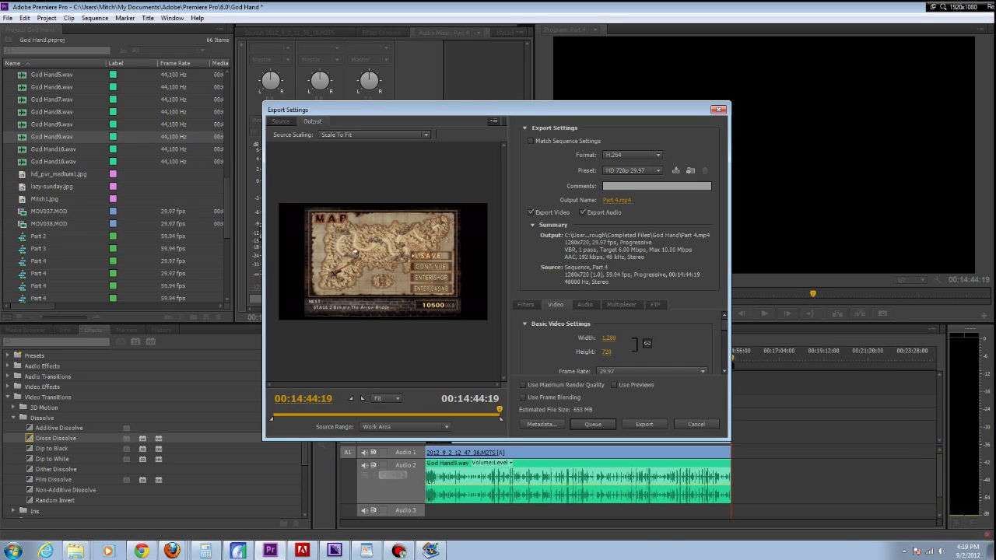
pyautogui.click(617, 200)
pyautogui.click(500, 201)
pyautogui.click(418, 341)
pyautogui.click(419, 341)
pyautogui.press('BackSpace')
pyautogui.write('7')
pyautogui.press('BackSpace')
pyautogui.press('BackSpace')
pyautogui.press('BackSpace')
pyautogui.press('BackSpace')
pyautogui.press('BackSpace')
pyautogui.press('BackSpace')
pyautogui.press('BackSpace')
pyautogui.press('BackSpace')
pyautogui.press('BackSpace')
pyautogui.press('BackSpace')
pyautogui.press('BackSpace')
pyautogui.press('BackSpace')
pyautogui.press('BackSpace')
pyautogui.press('BackSpace')
pyautogui.press('BackSpace')
pyautogui.press('BackSpace')
pyautogui.press('BackSpace')
pyautogui.press('BackSpace')
pyautogui.write('Giant Enemy Crane')
pyautogui.press('Return')
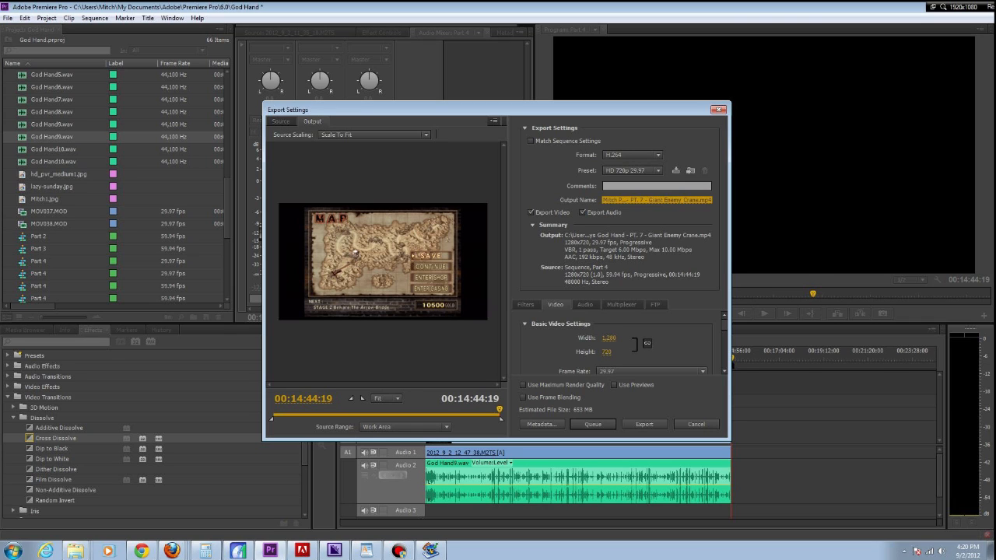
# - Send the Part 4 export to the encoding queue and switch to Adobe Media Encoder
pyautogui.click(593, 424)
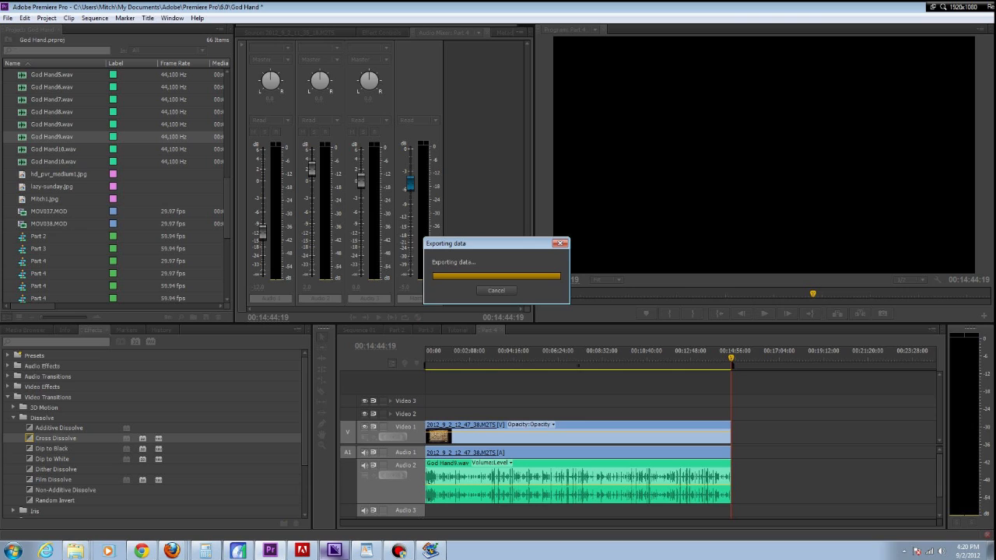
pyautogui.moveTo(335, 553)
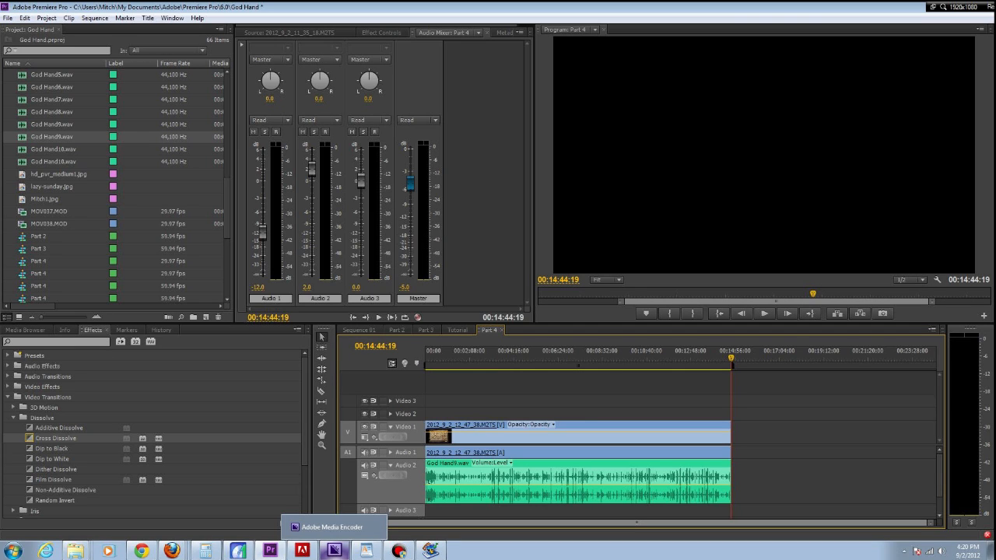
pyautogui.click(335, 551)
# - Remove the Sequence 09 job from the encoding queue, keeping Part 4, and switch back to Adobe Premiere Pro
pyautogui.click(147, 88)
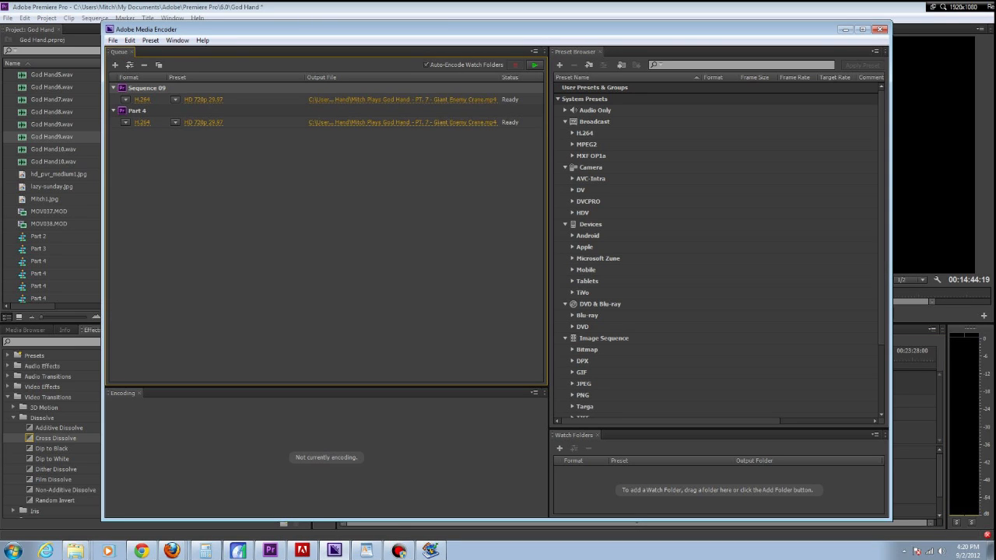
pyautogui.press('Delete')
pyautogui.click(550, 298)
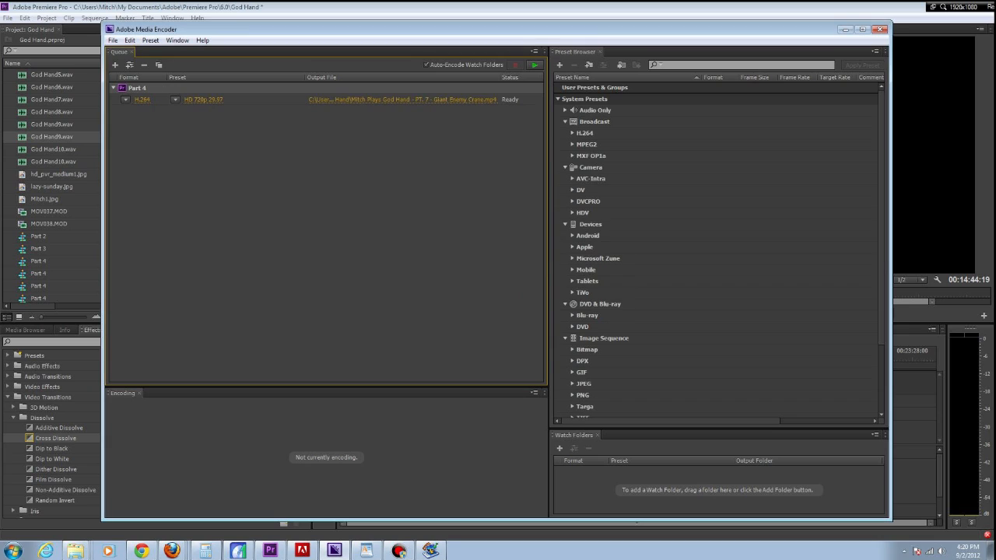
pyautogui.click(327, 234)
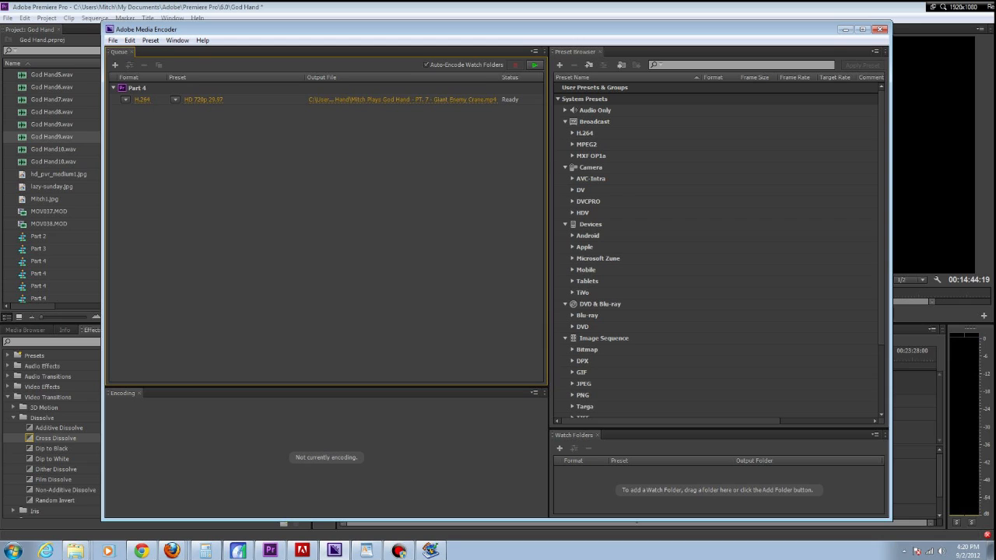
pyautogui.hotkey('alt', 'Tab')
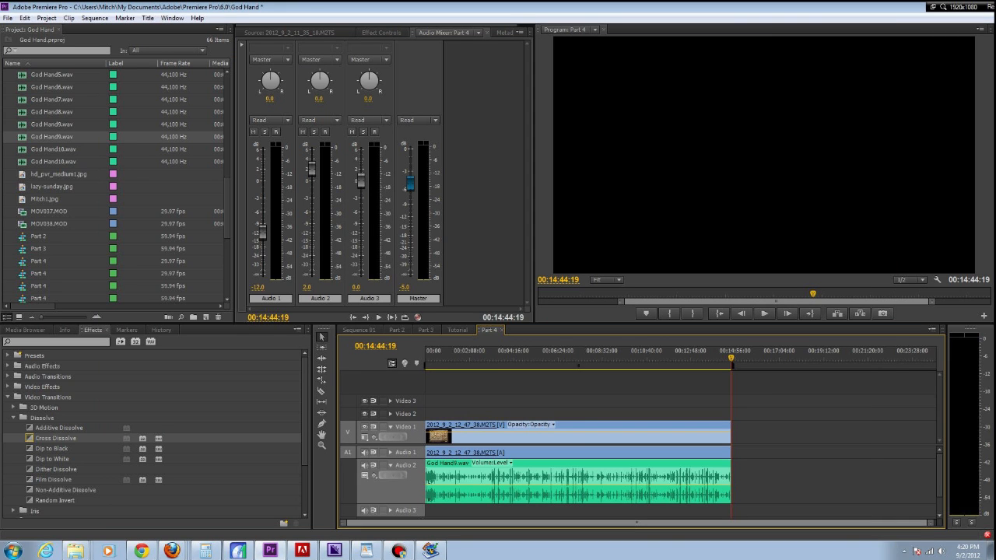